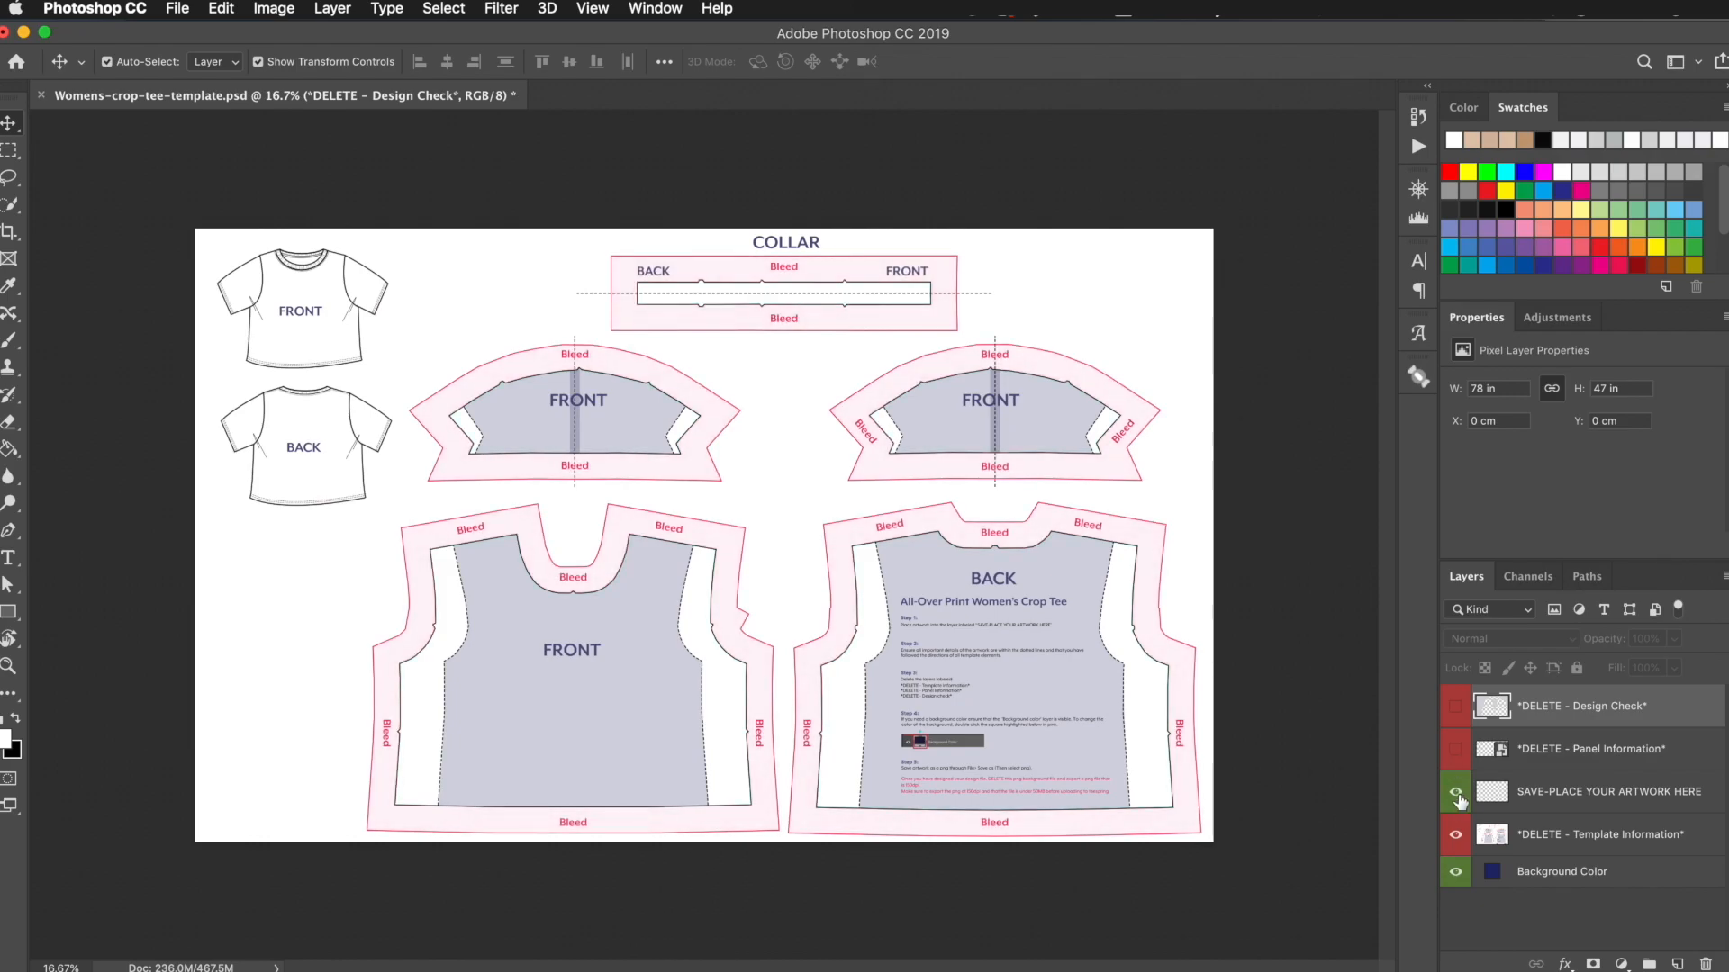
Step: Hide the Template Information layer and change the Background Color layer's fill to green
left_click(1455, 835)
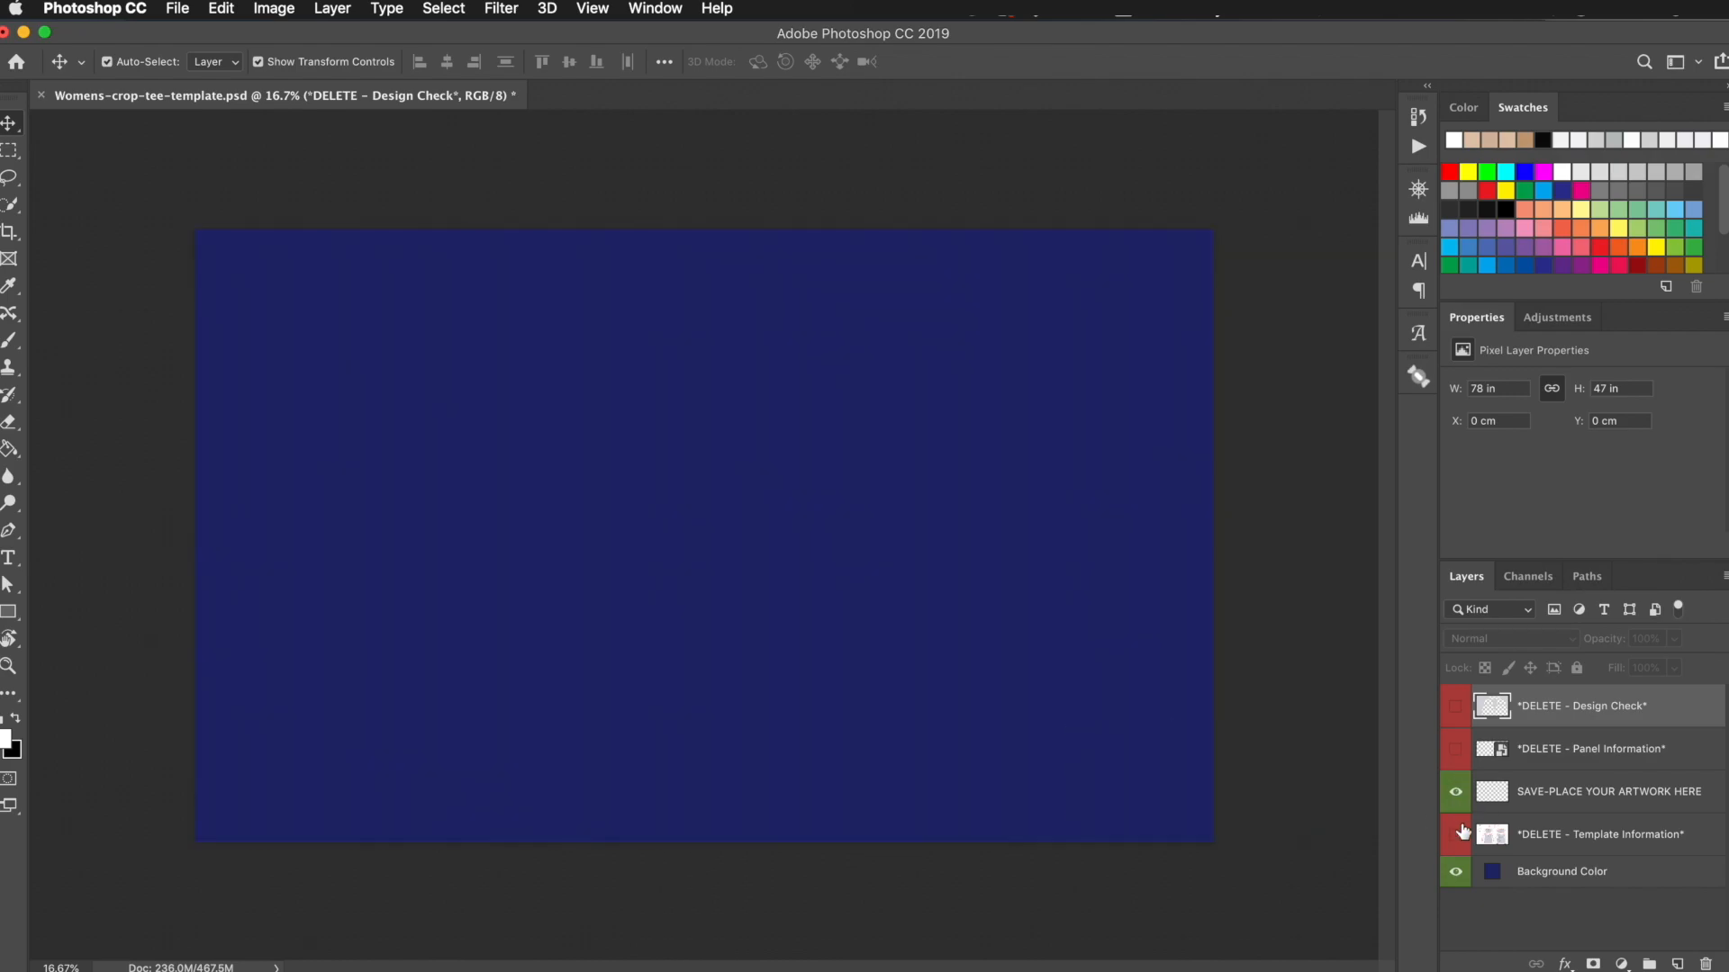
left_click(1494, 880)
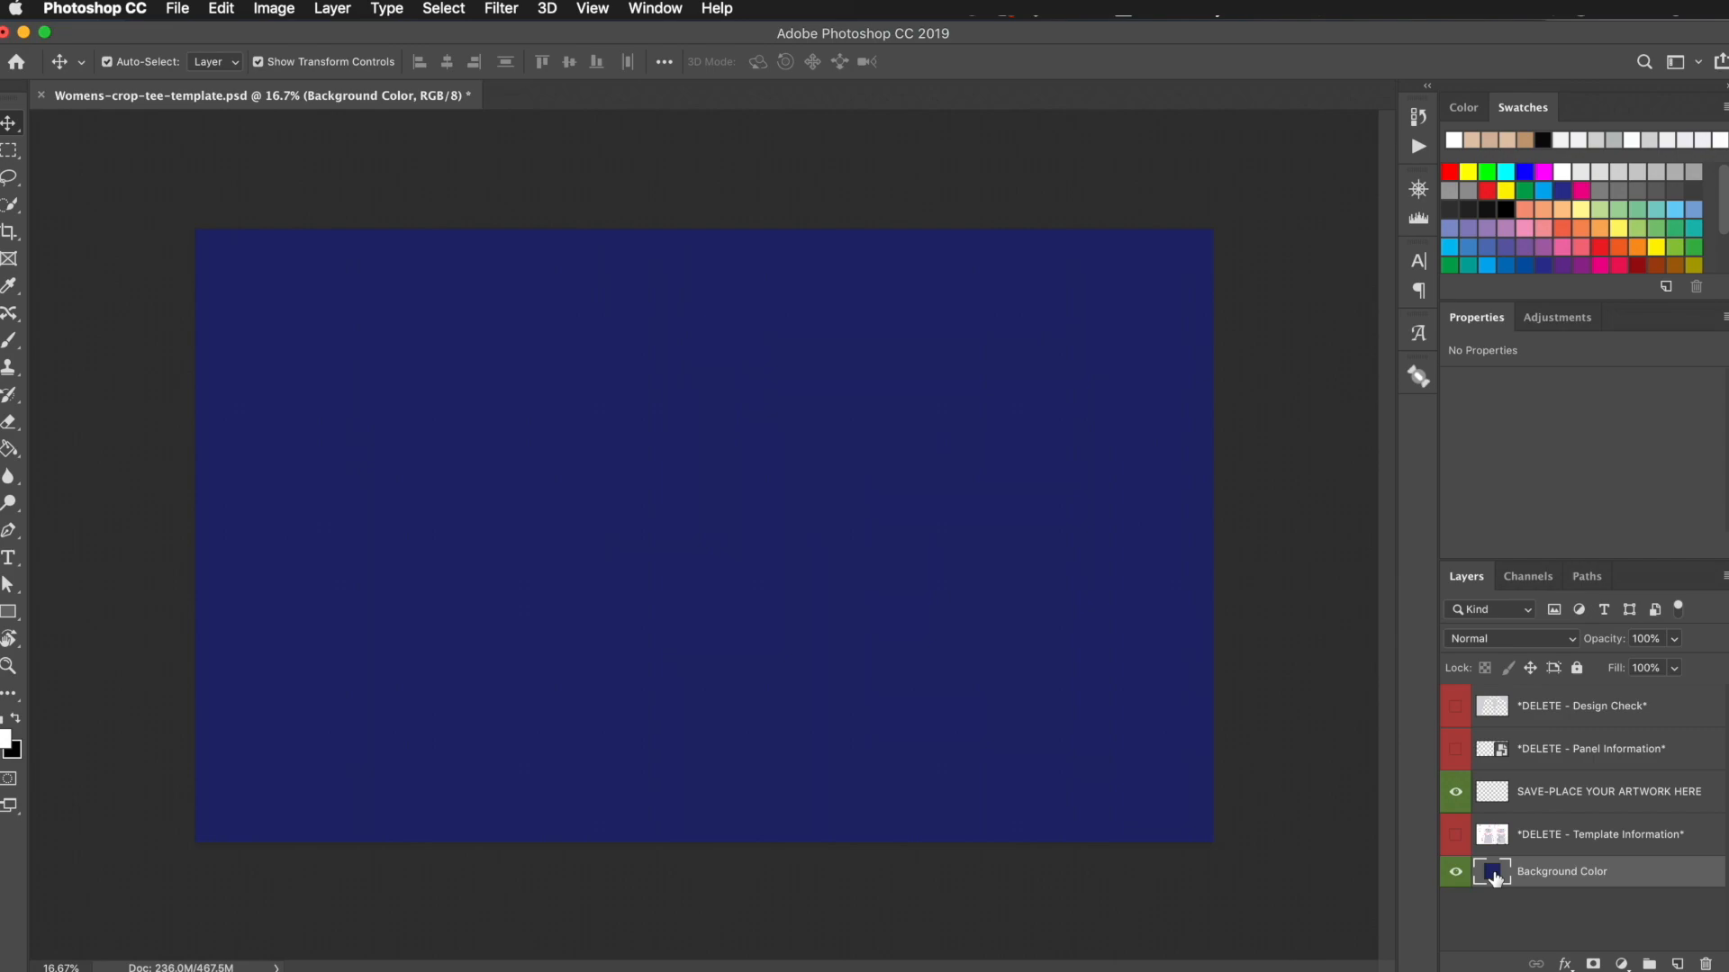
double_click(1494, 880)
left_click(1049, 490)
left_click(1103, 614)
left_click(984, 565)
left_click(1001, 498)
left_click(1289, 453)
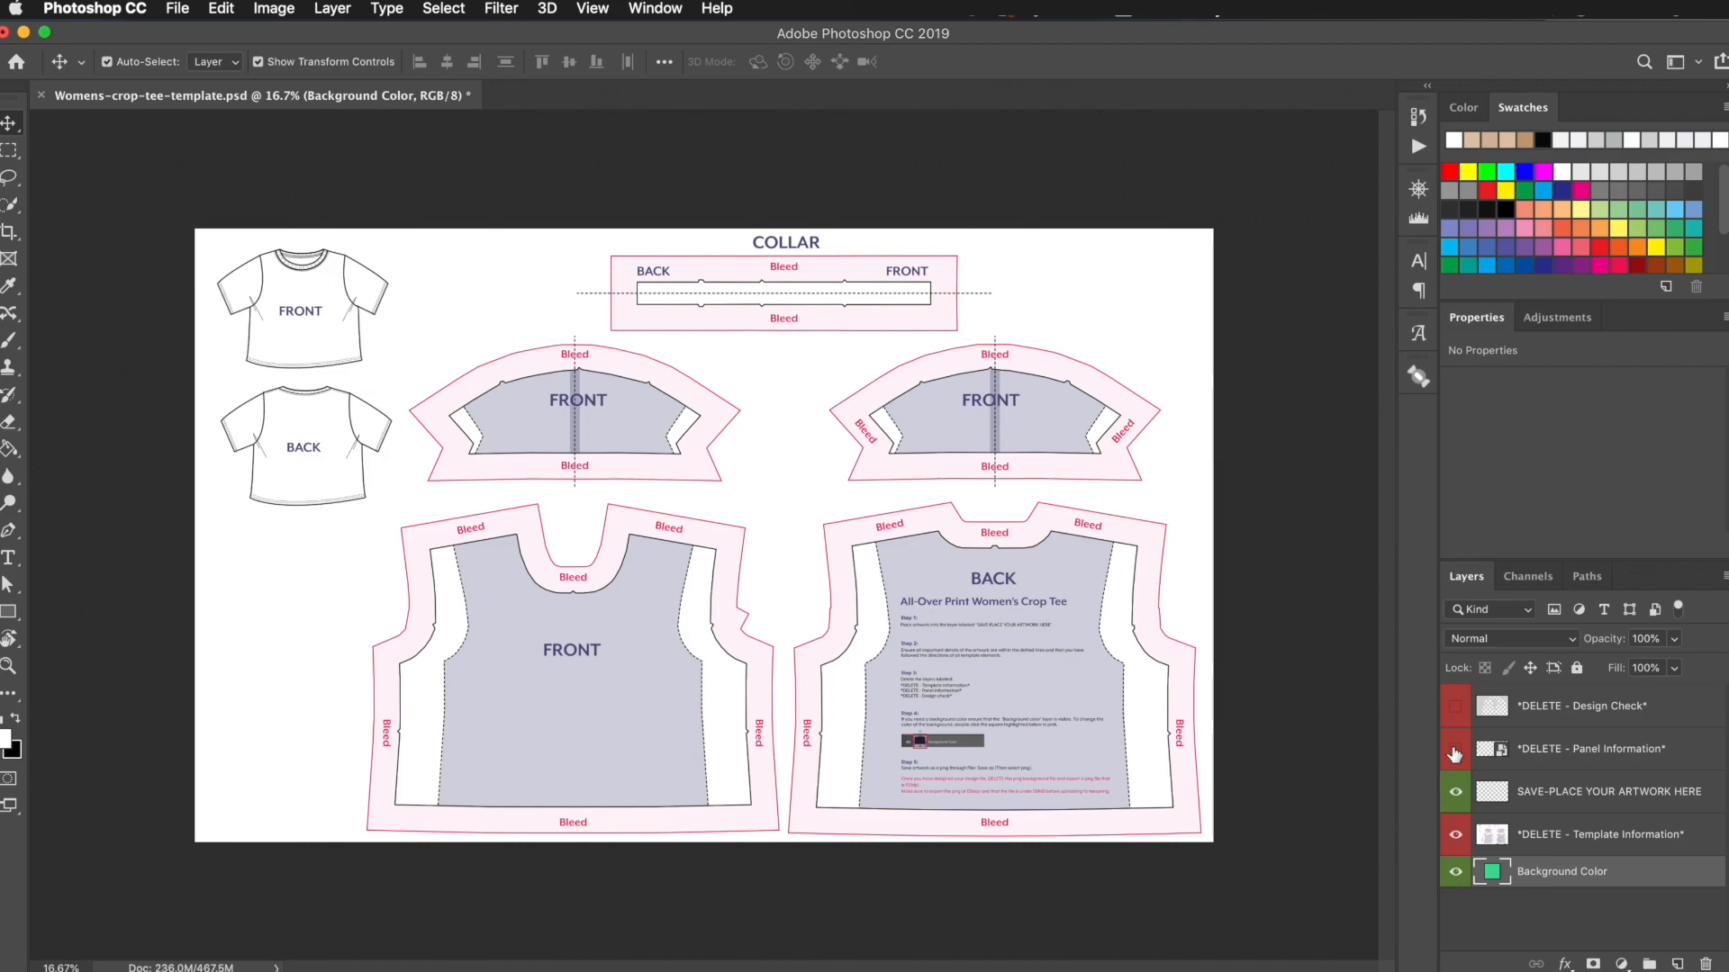
Step: Briefly show the Panel Information layer to examine how the panels map onto the shirt
left_click(1455, 751)
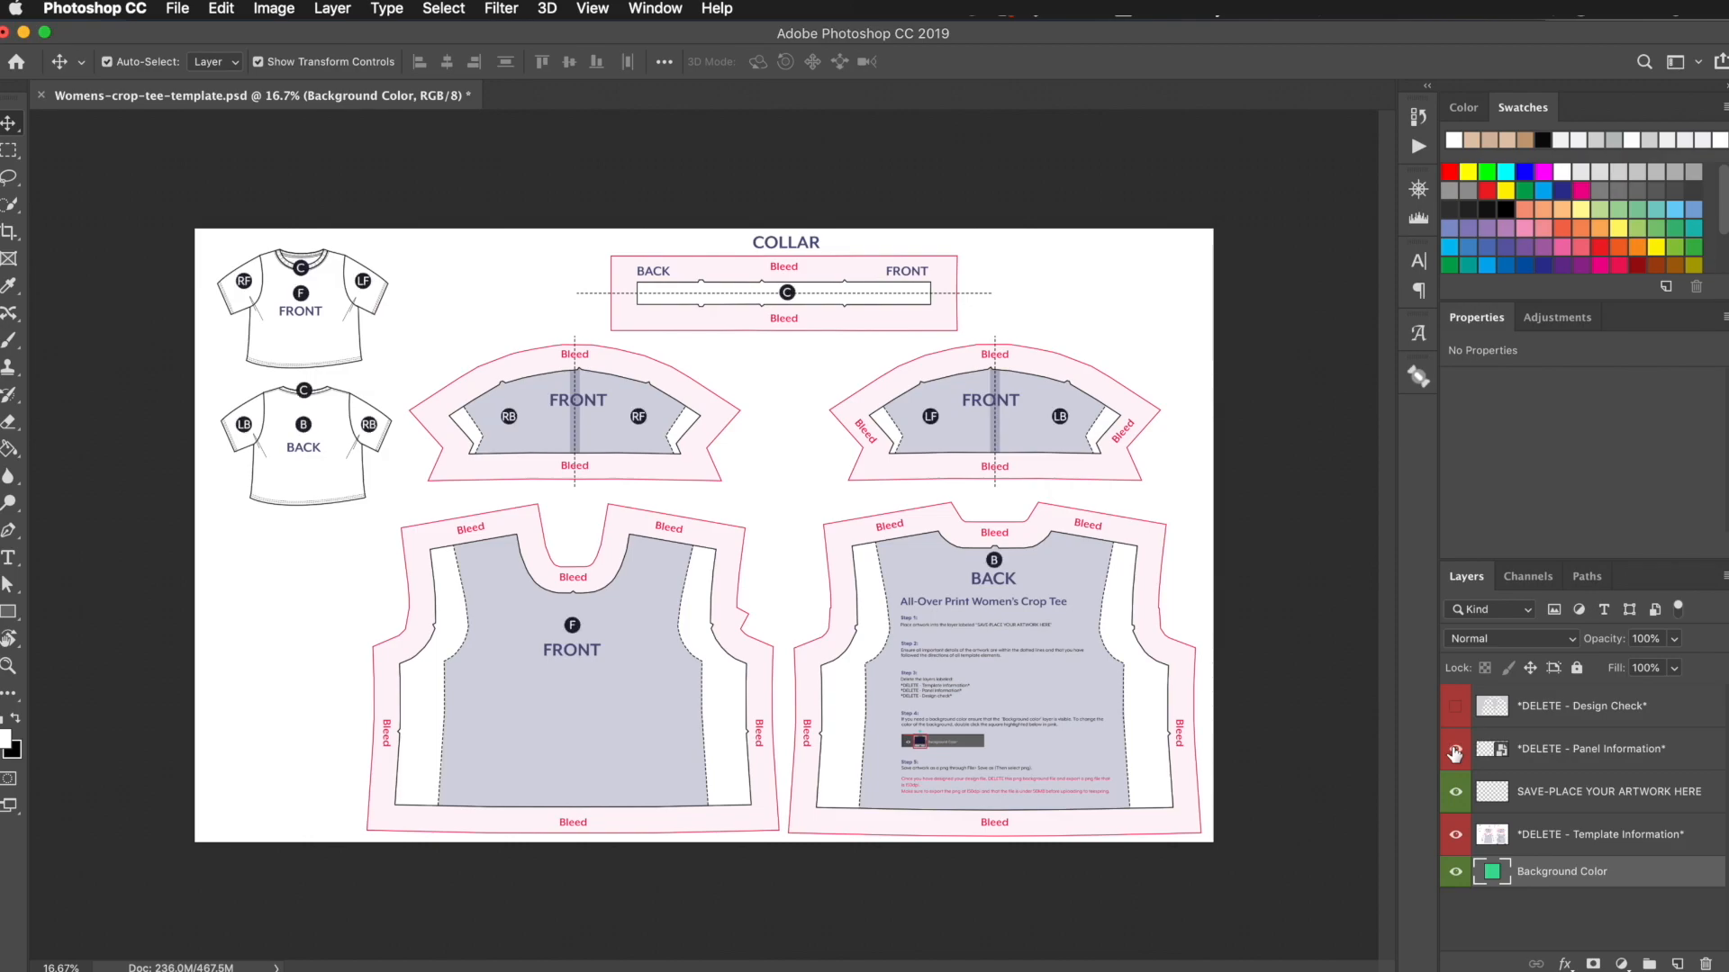
left_click(1455, 751)
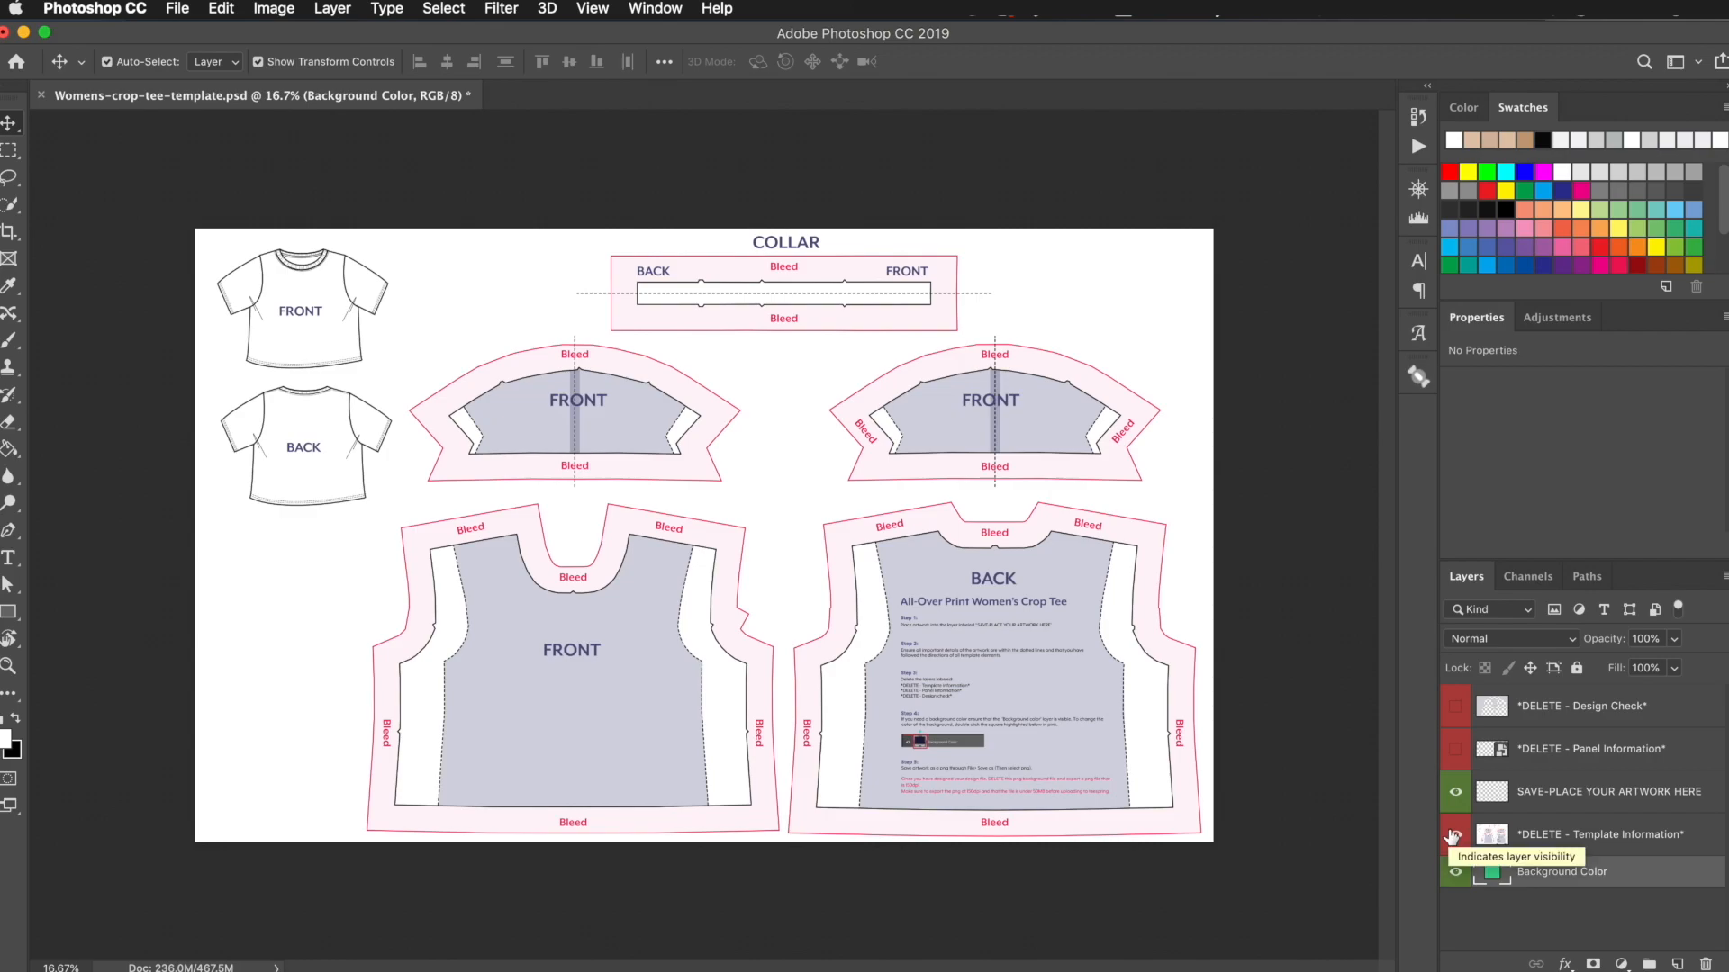
left_click(1453, 836)
left_click(1540, 836)
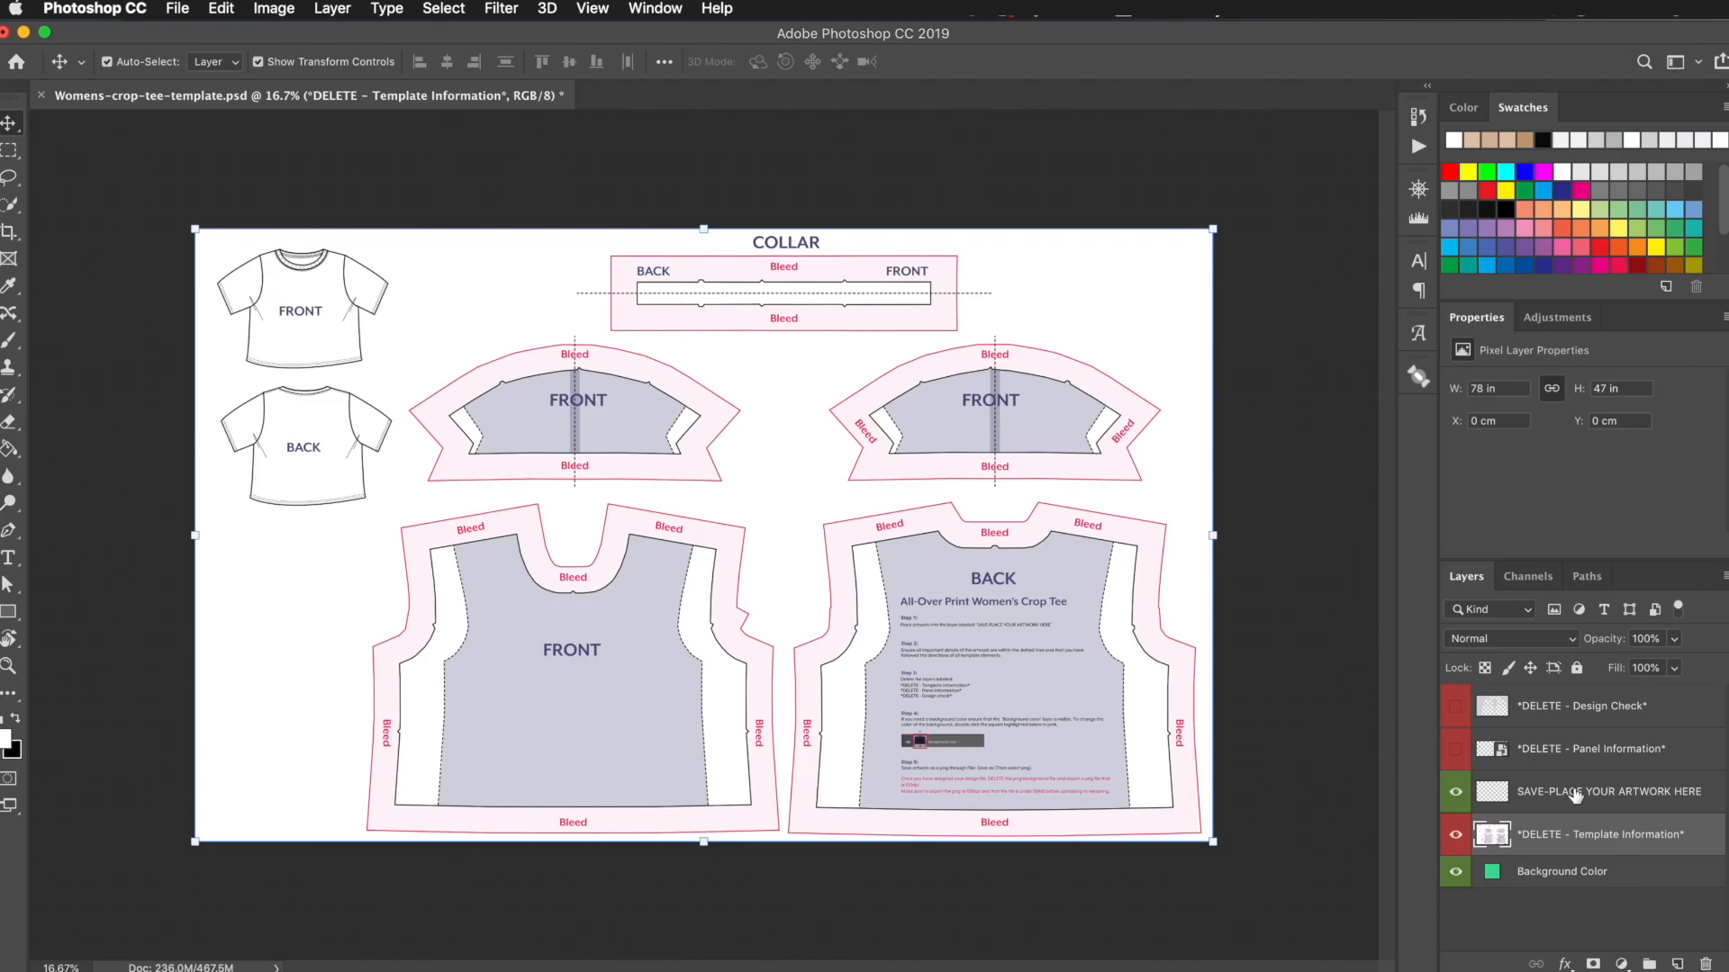
Step: Place the artwork 22.jpg on the SAVE-PLACE YOUR ARTWORK HERE layer, scaled to 647.52% and nudged flush with the canvas's right edge
left_click(1576, 793)
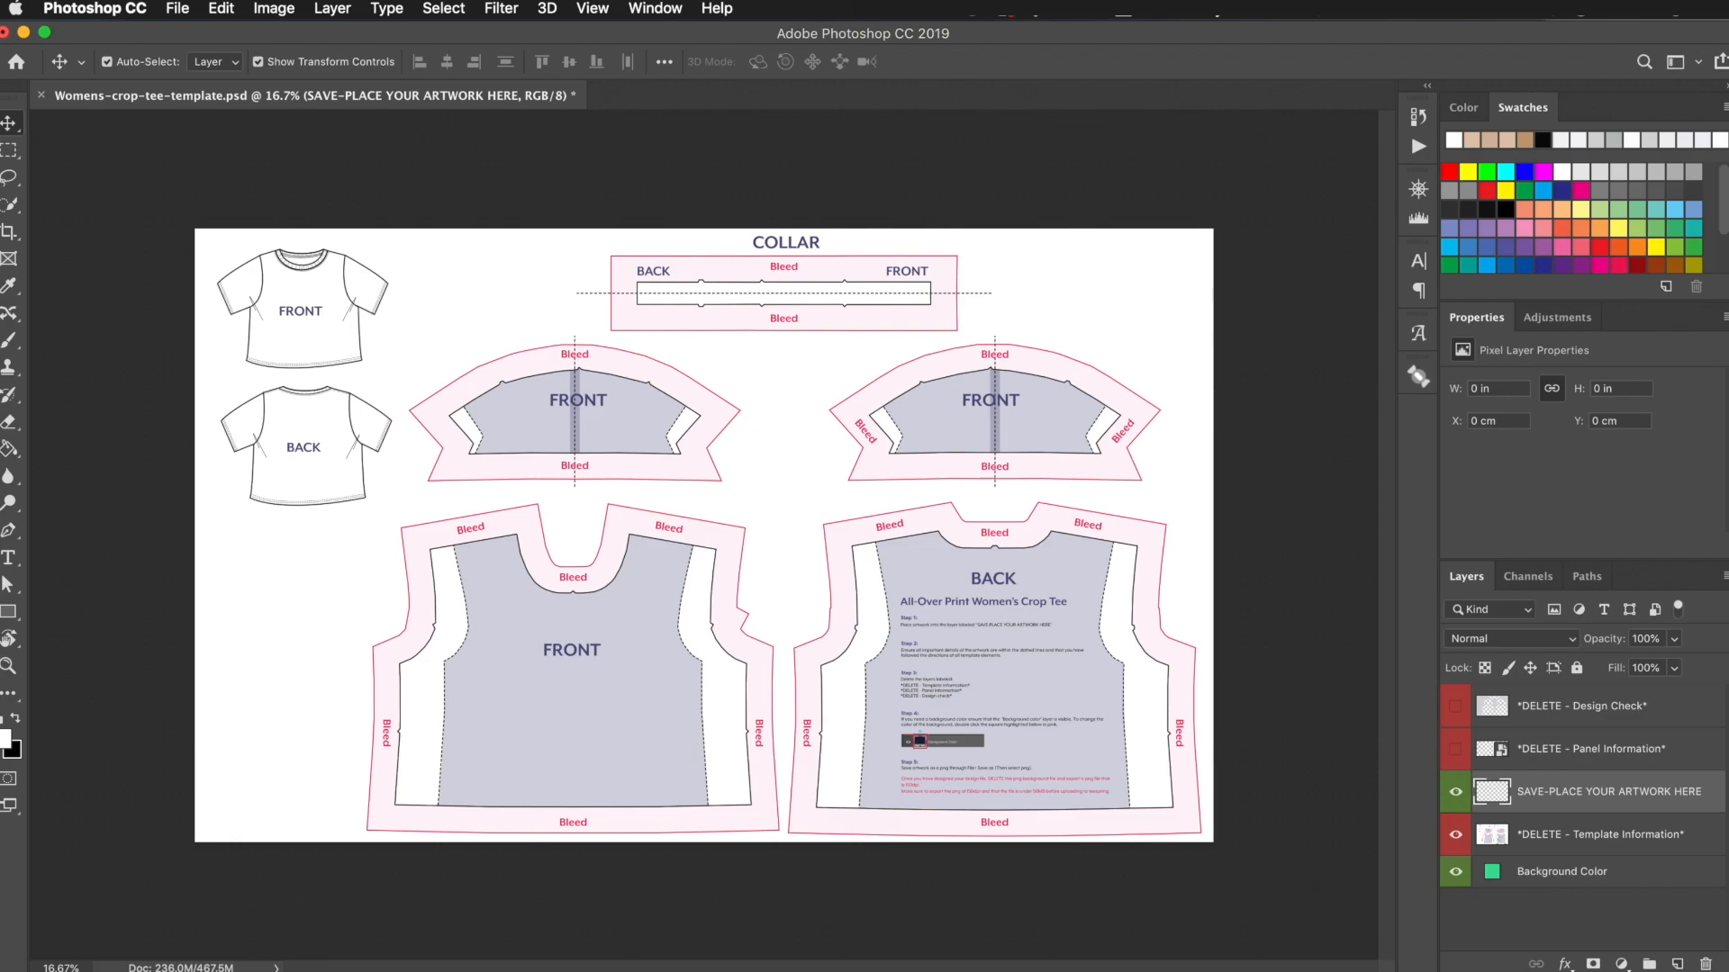
left_click_drag(1217, 971, 1323, 950)
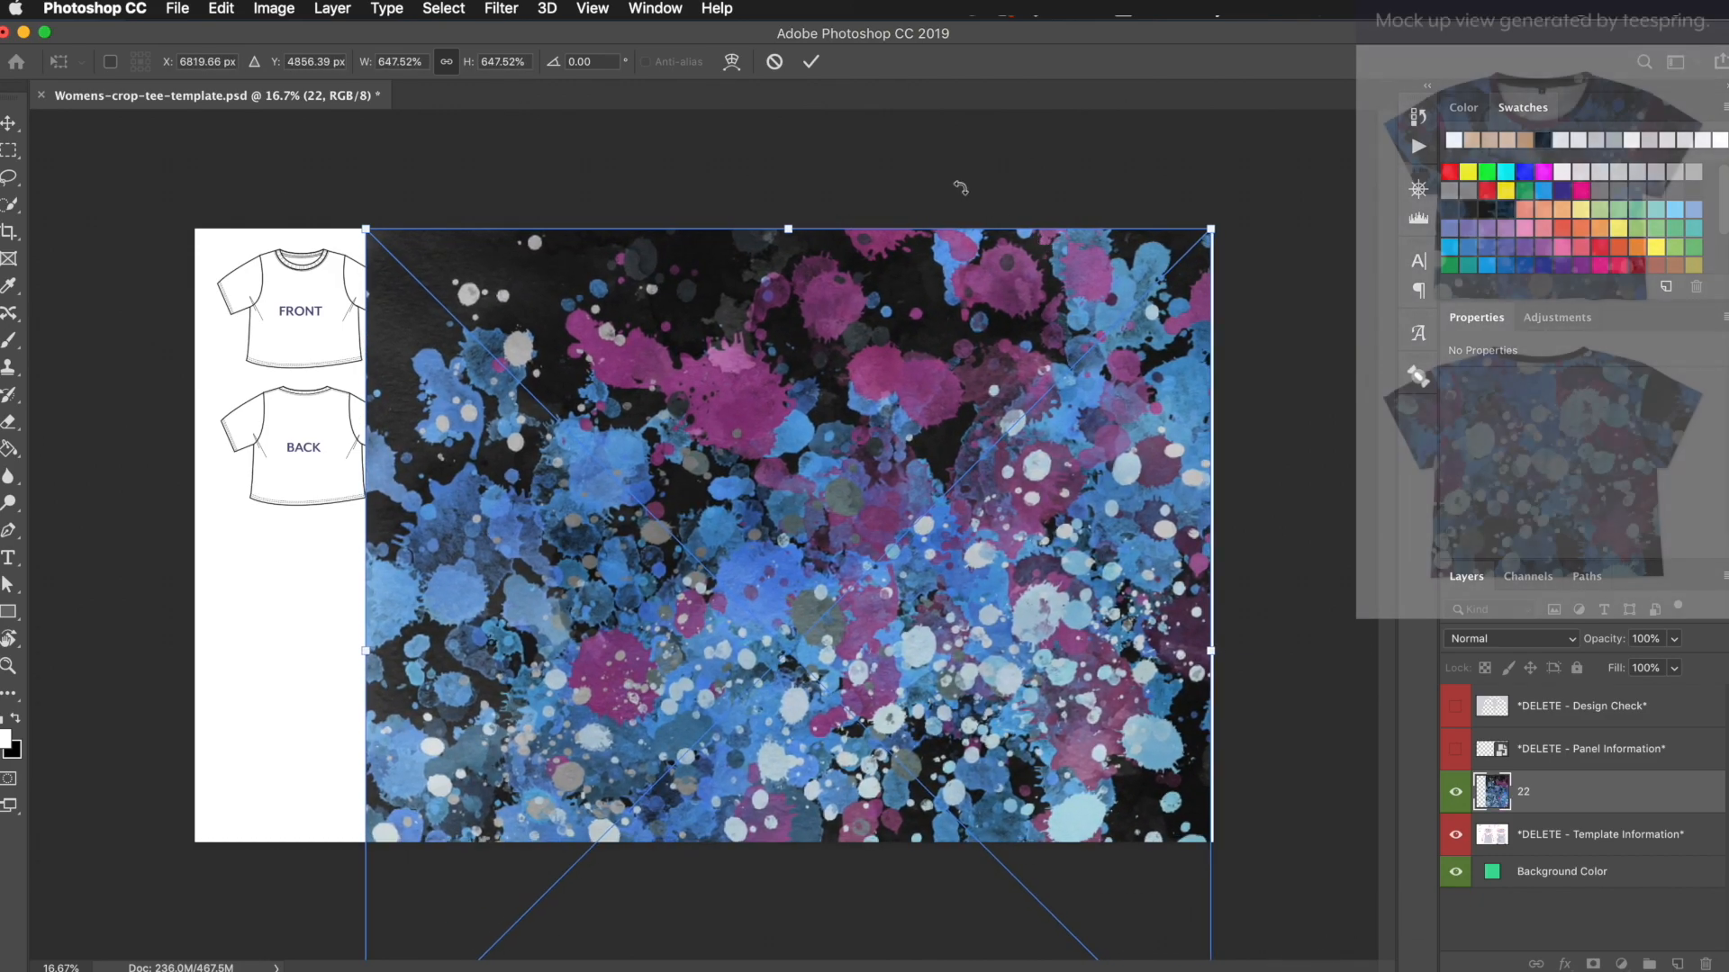
key("Right")
key("Right")
key("Right")
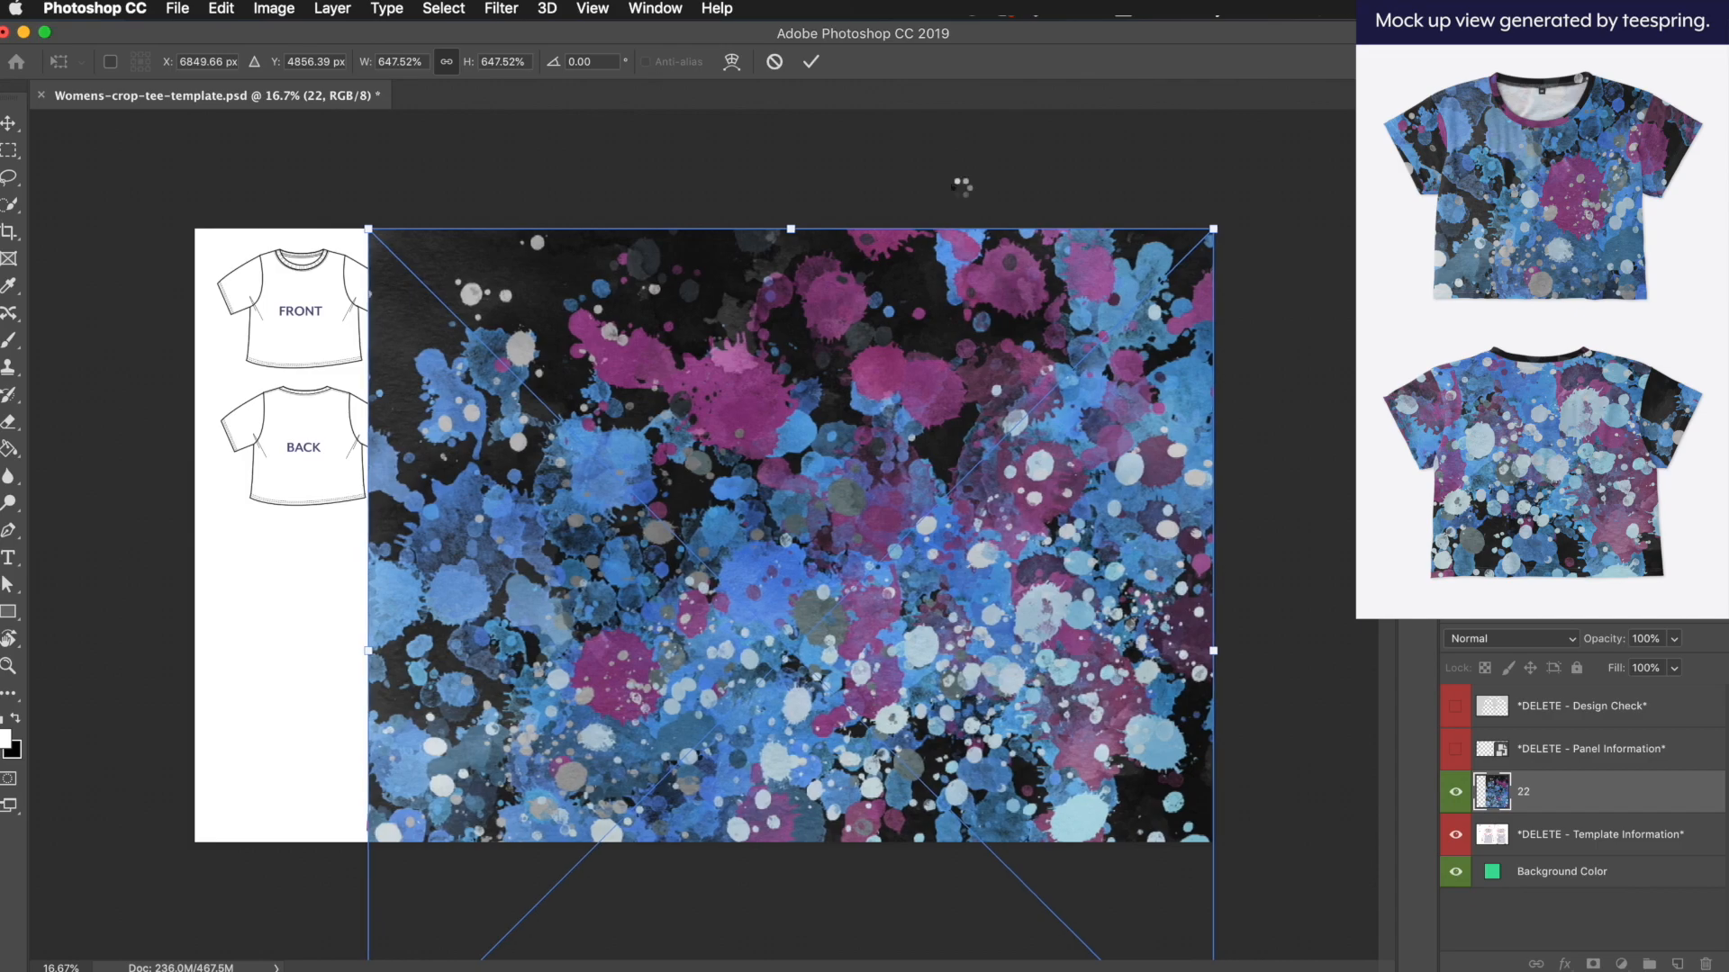
key("Return")
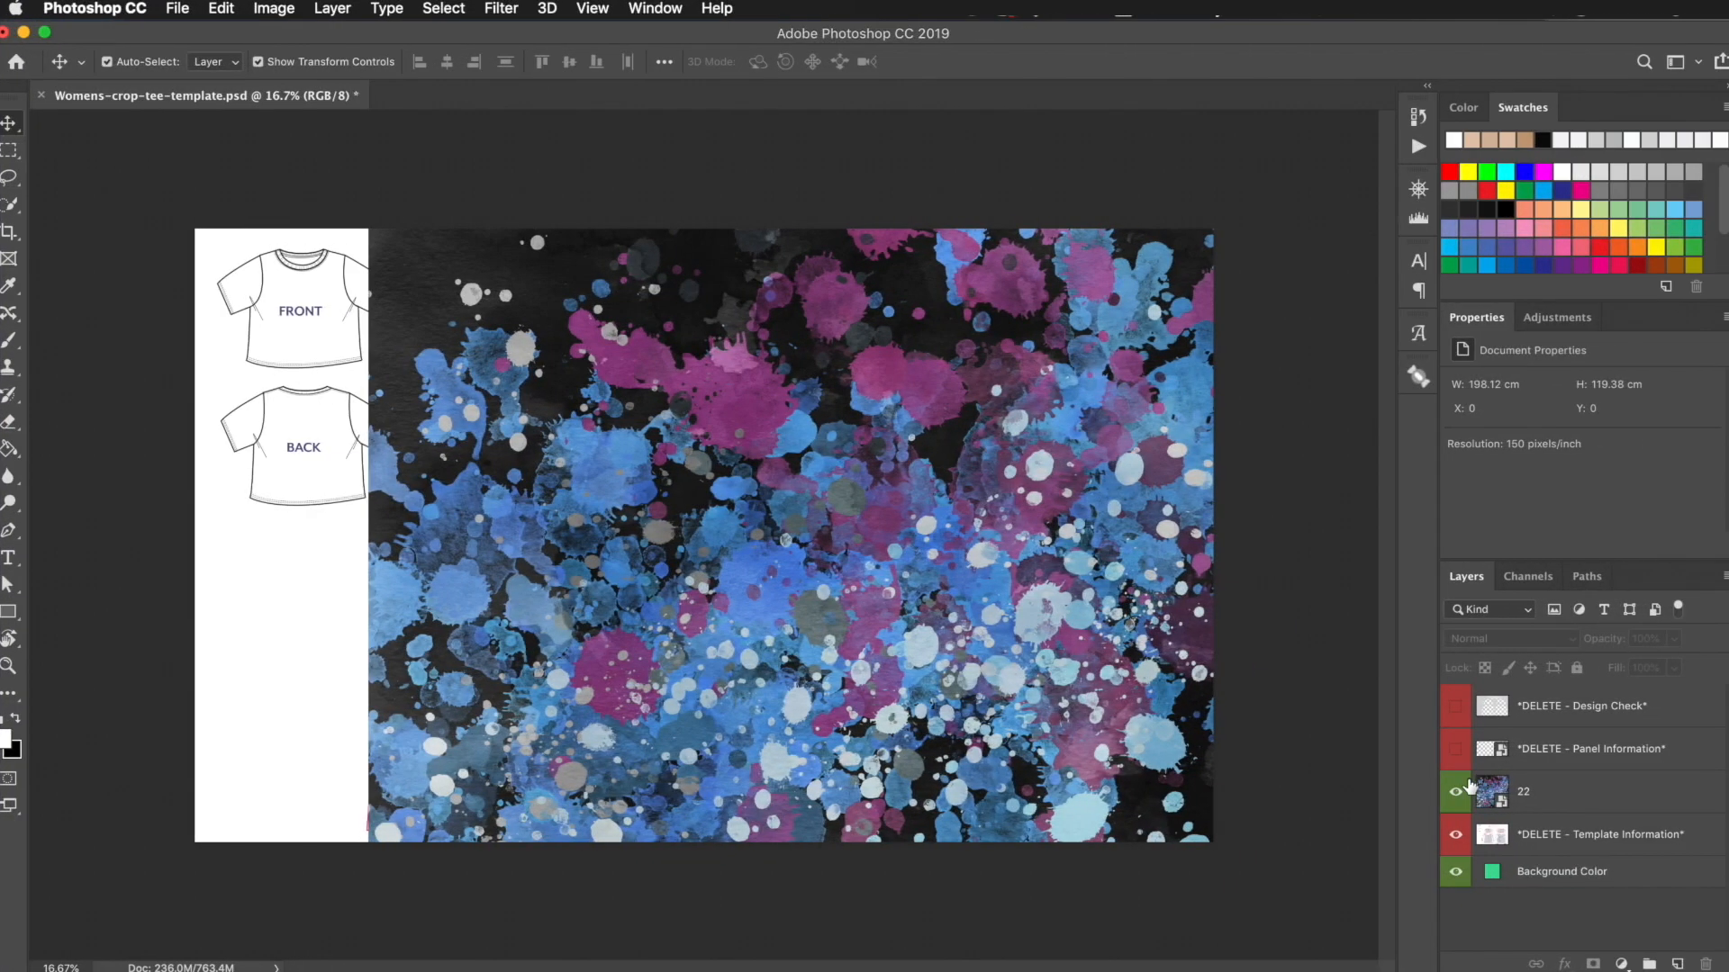
Step: Move the Template Information layer above the artwork, reduce its opacity to 53% and lock it
left_click(1522, 836)
left_click_drag(1522, 837, 1502, 784)
left_click(1671, 639)
left_click(1619, 666)
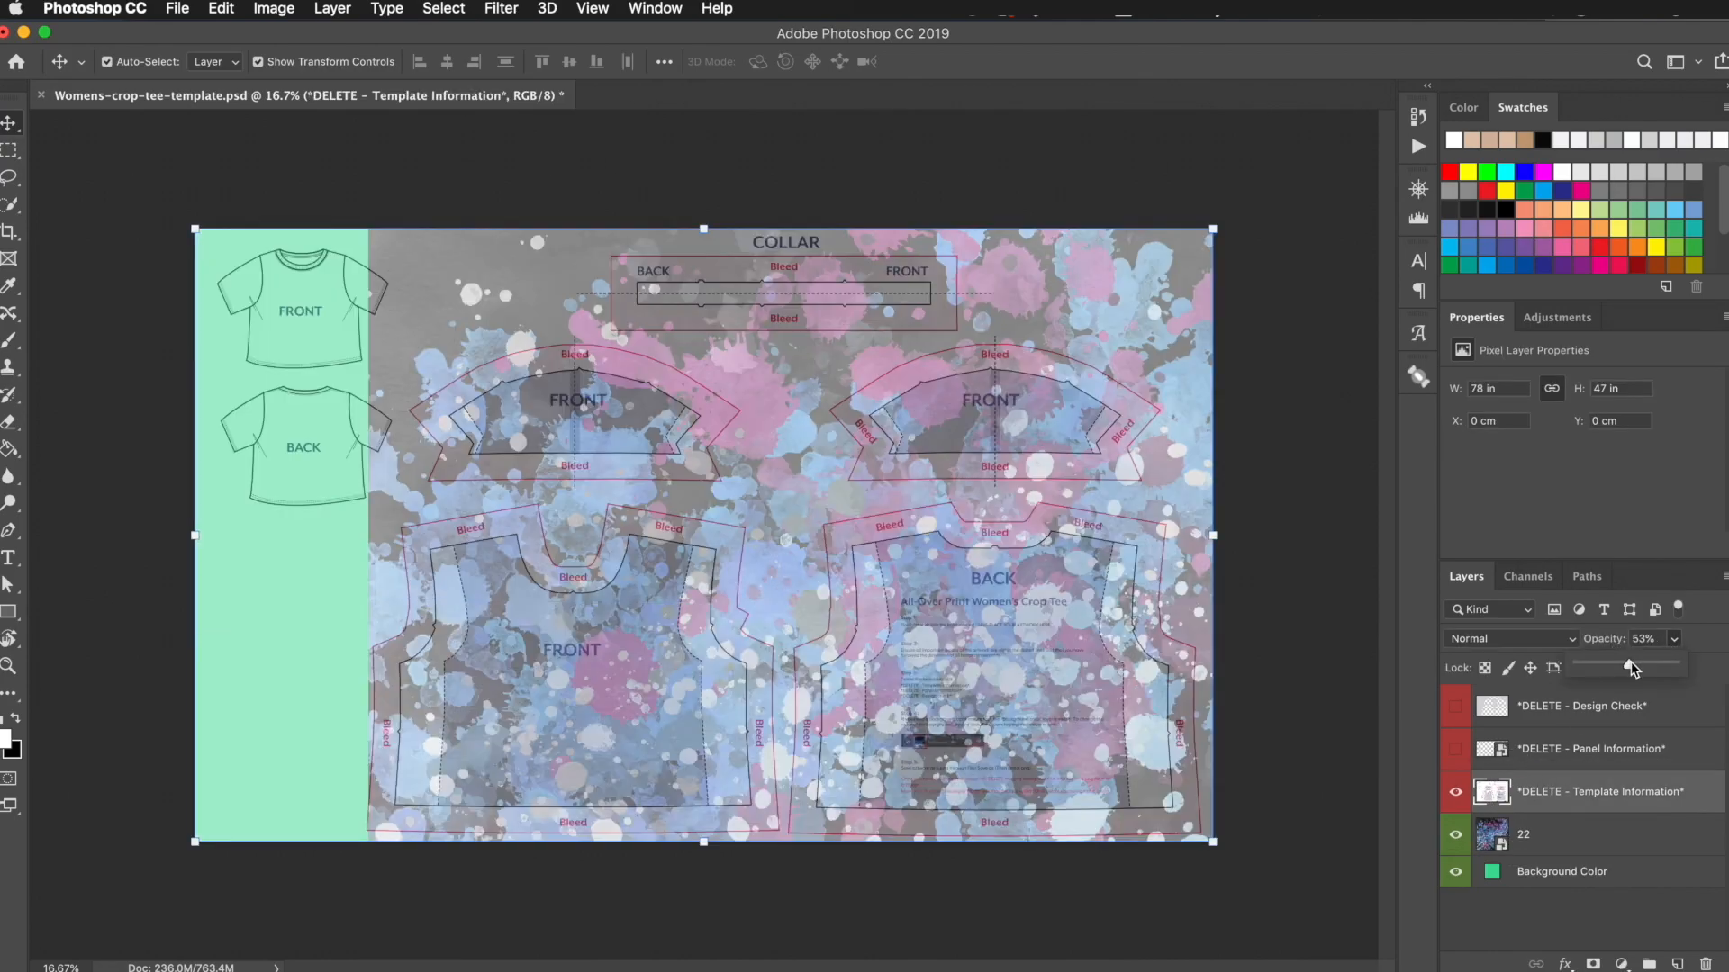
left_click(1574, 668)
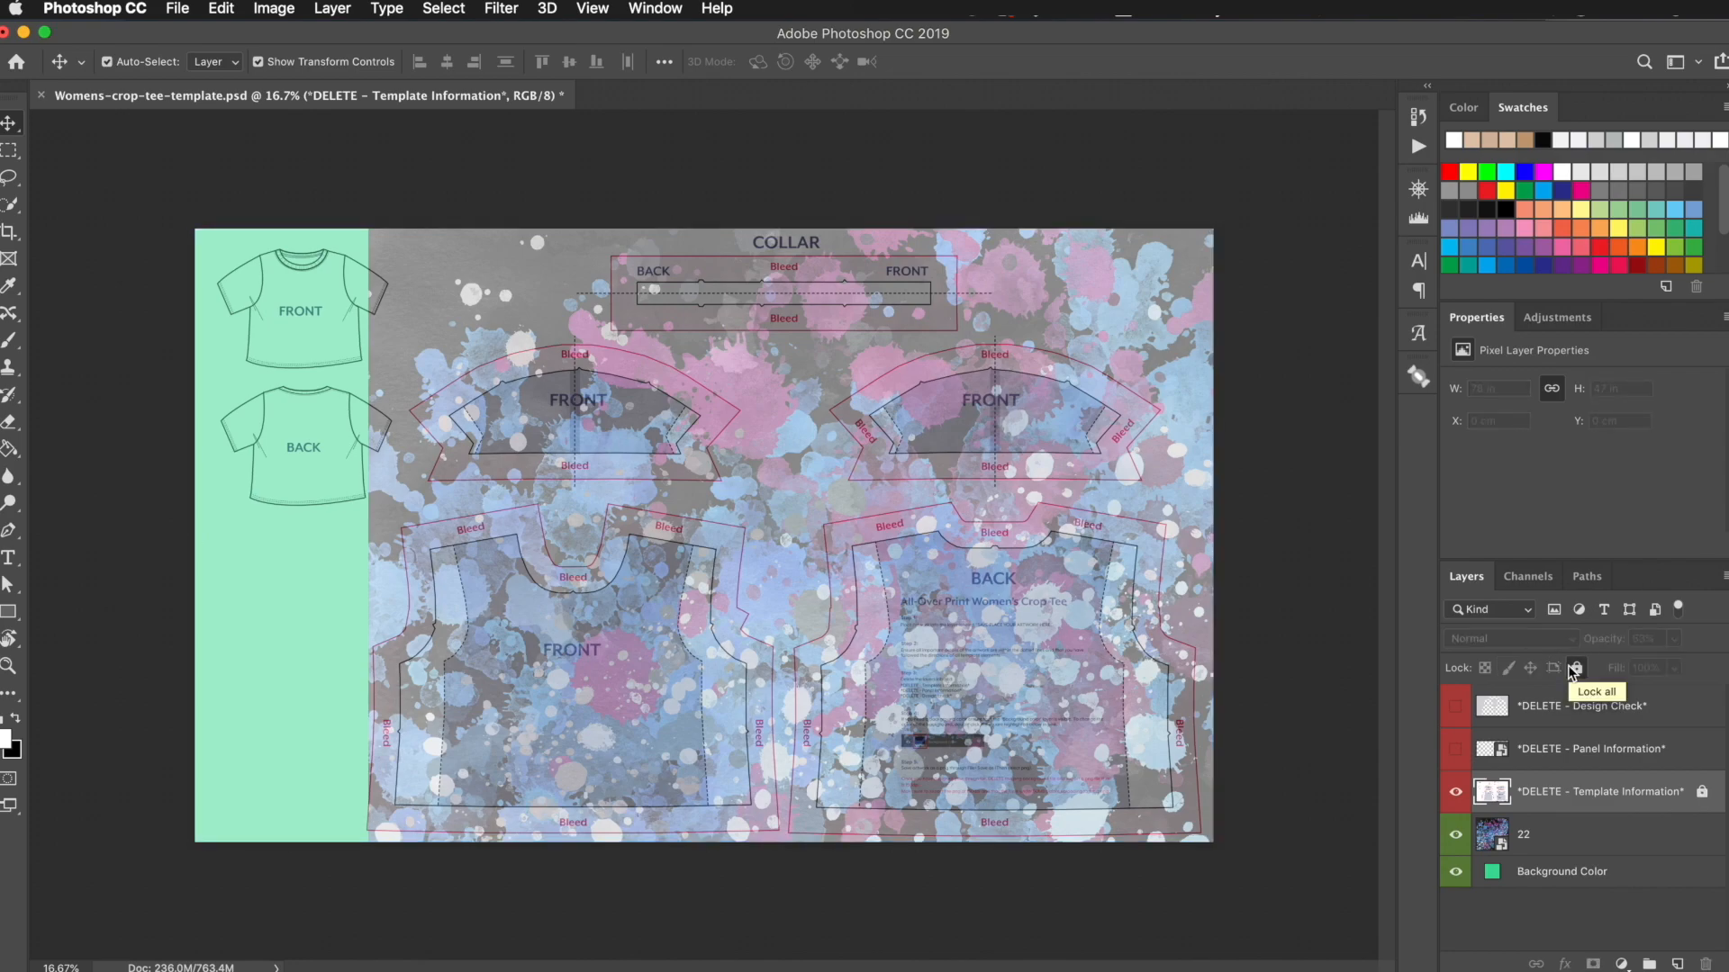
Step: Cover the sleeve panel above the shirt front with a rectangle about 4152 by 1850 px, filled dark grey
left_click(9, 611)
left_click_drag(397, 338, 759, 499)
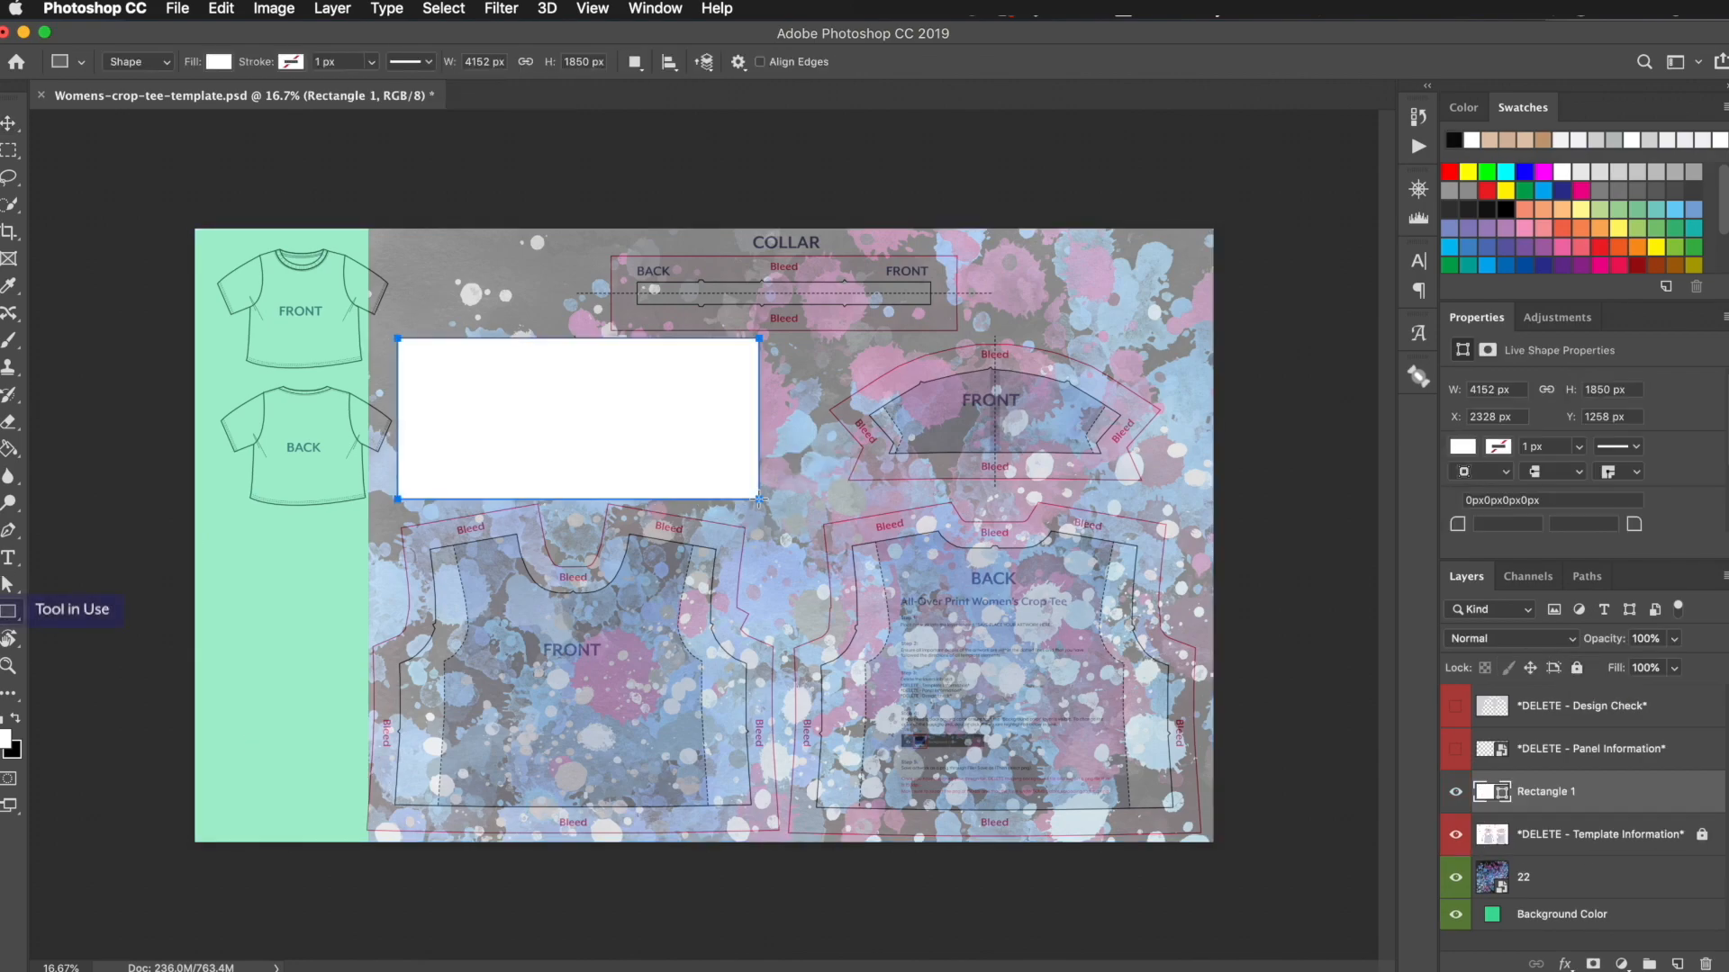
left_click(1463, 445)
left_click(1562, 616)
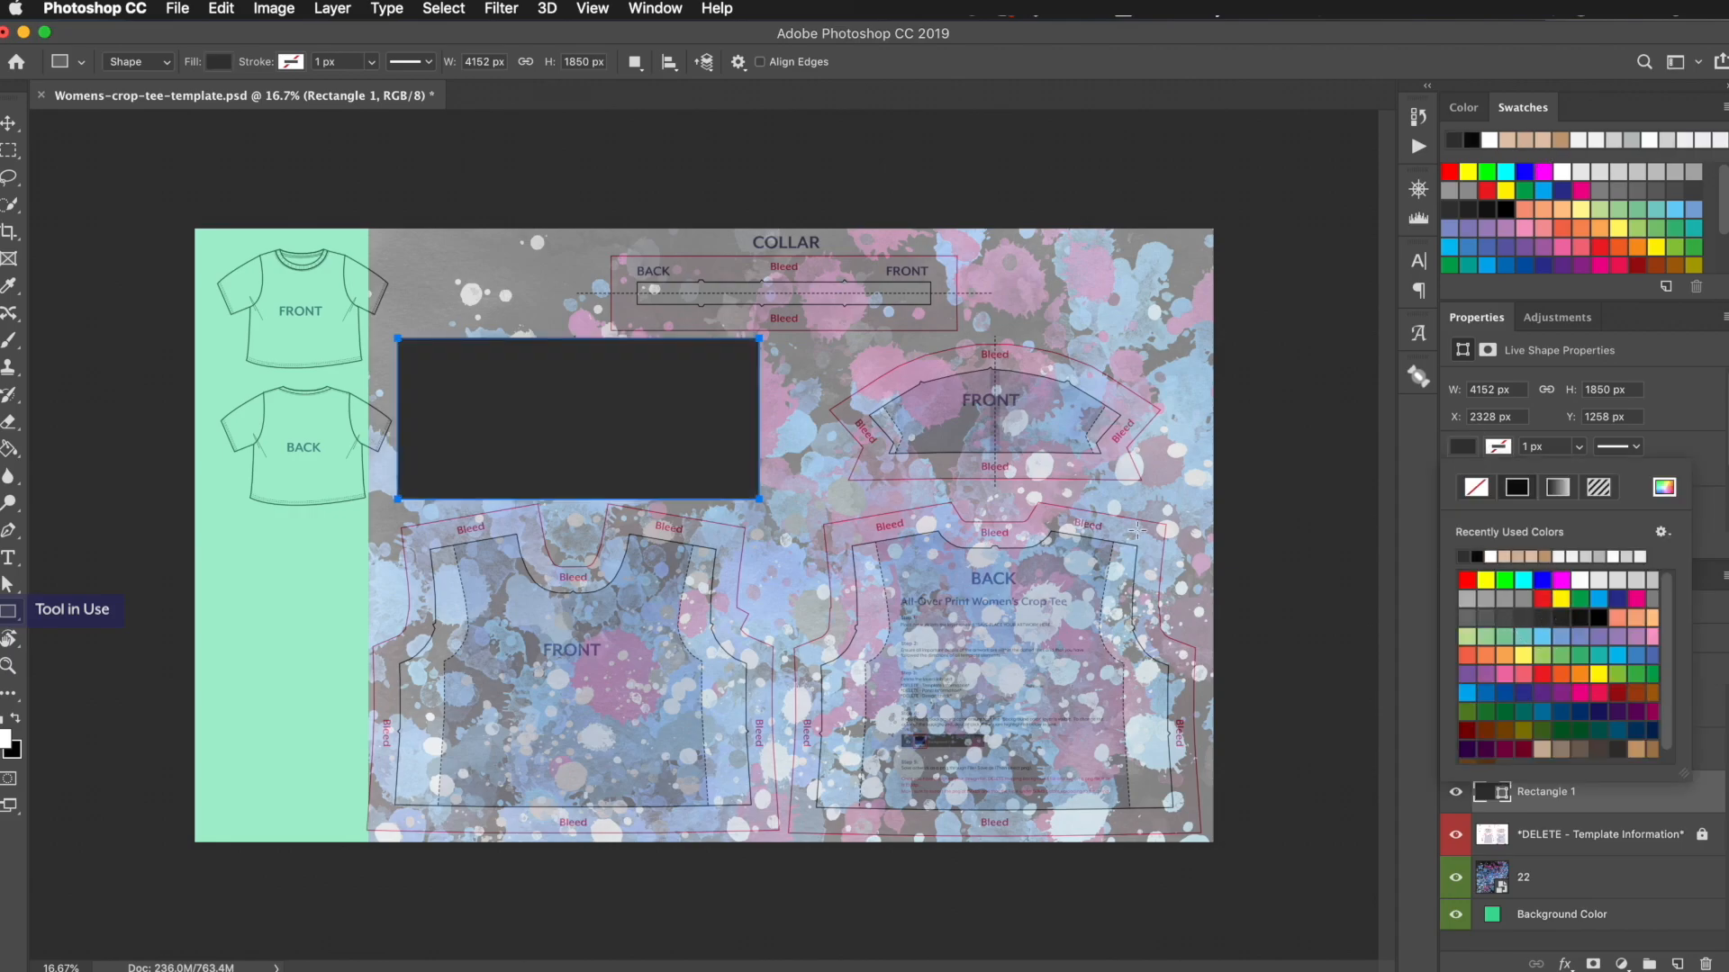
Step: Draw a white rectangle about 4367 by 1859 px over the other sleeve panel and move its layer below the Template Information layer
left_click(9, 123)
left_click(155, 295)
left_click(9, 612)
left_click_drag(794, 337, 1174, 498)
left_click(9, 312)
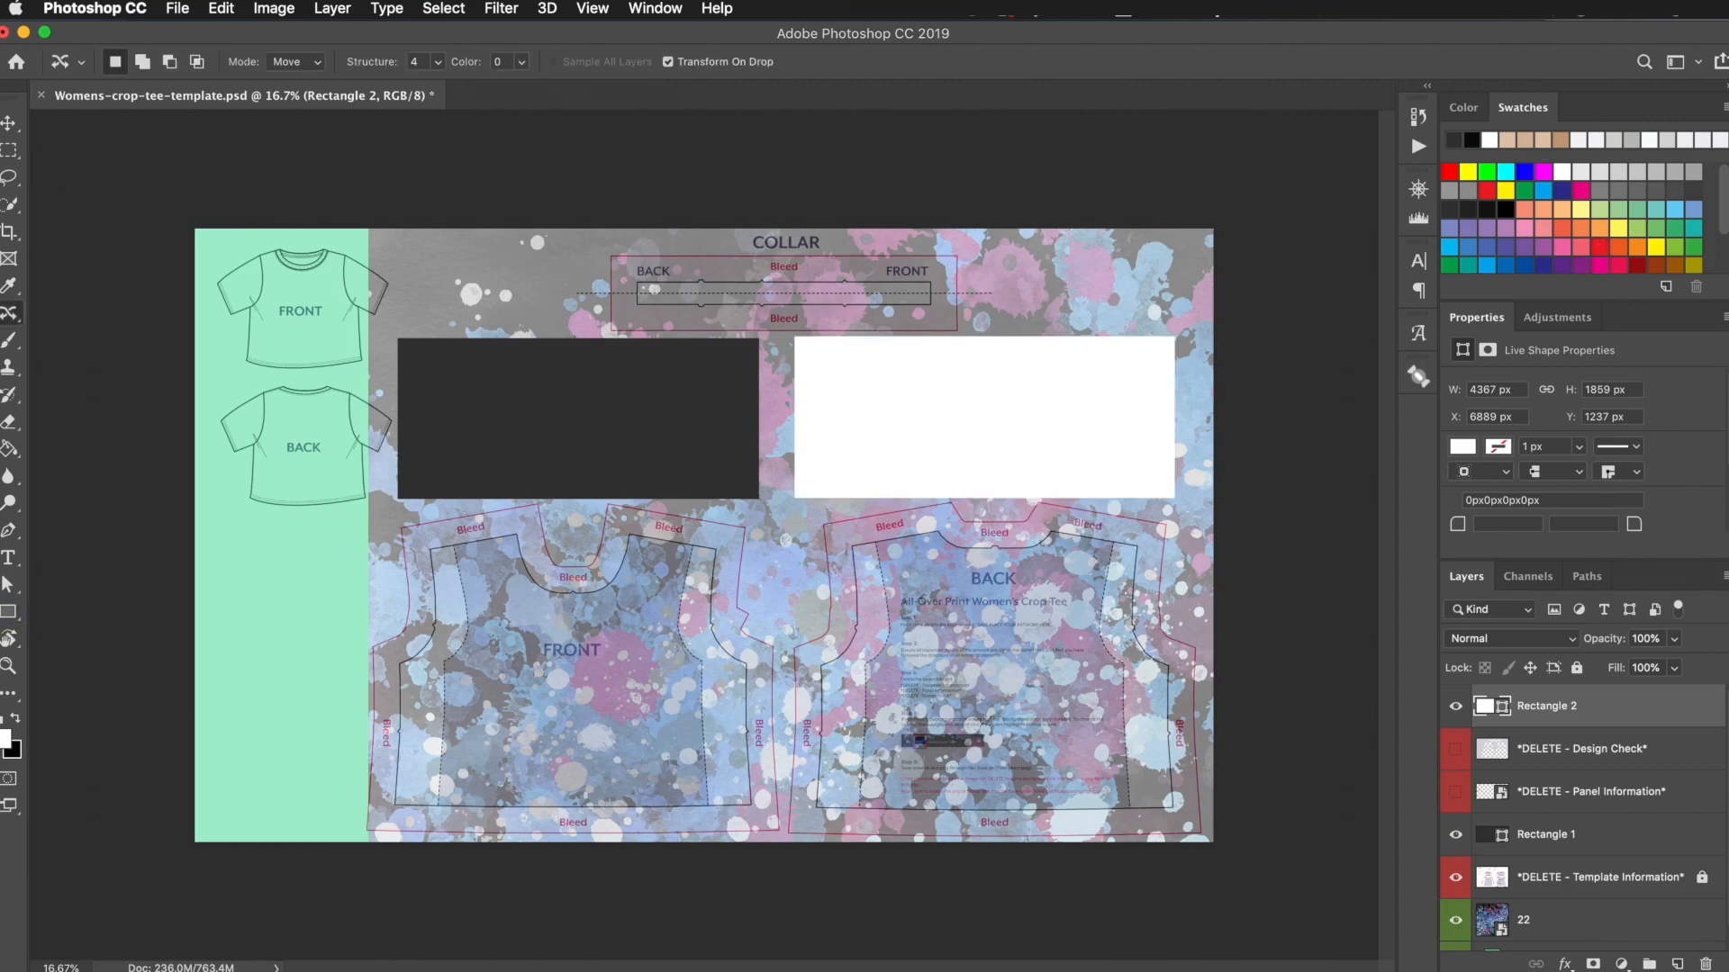
left_click(1456, 706)
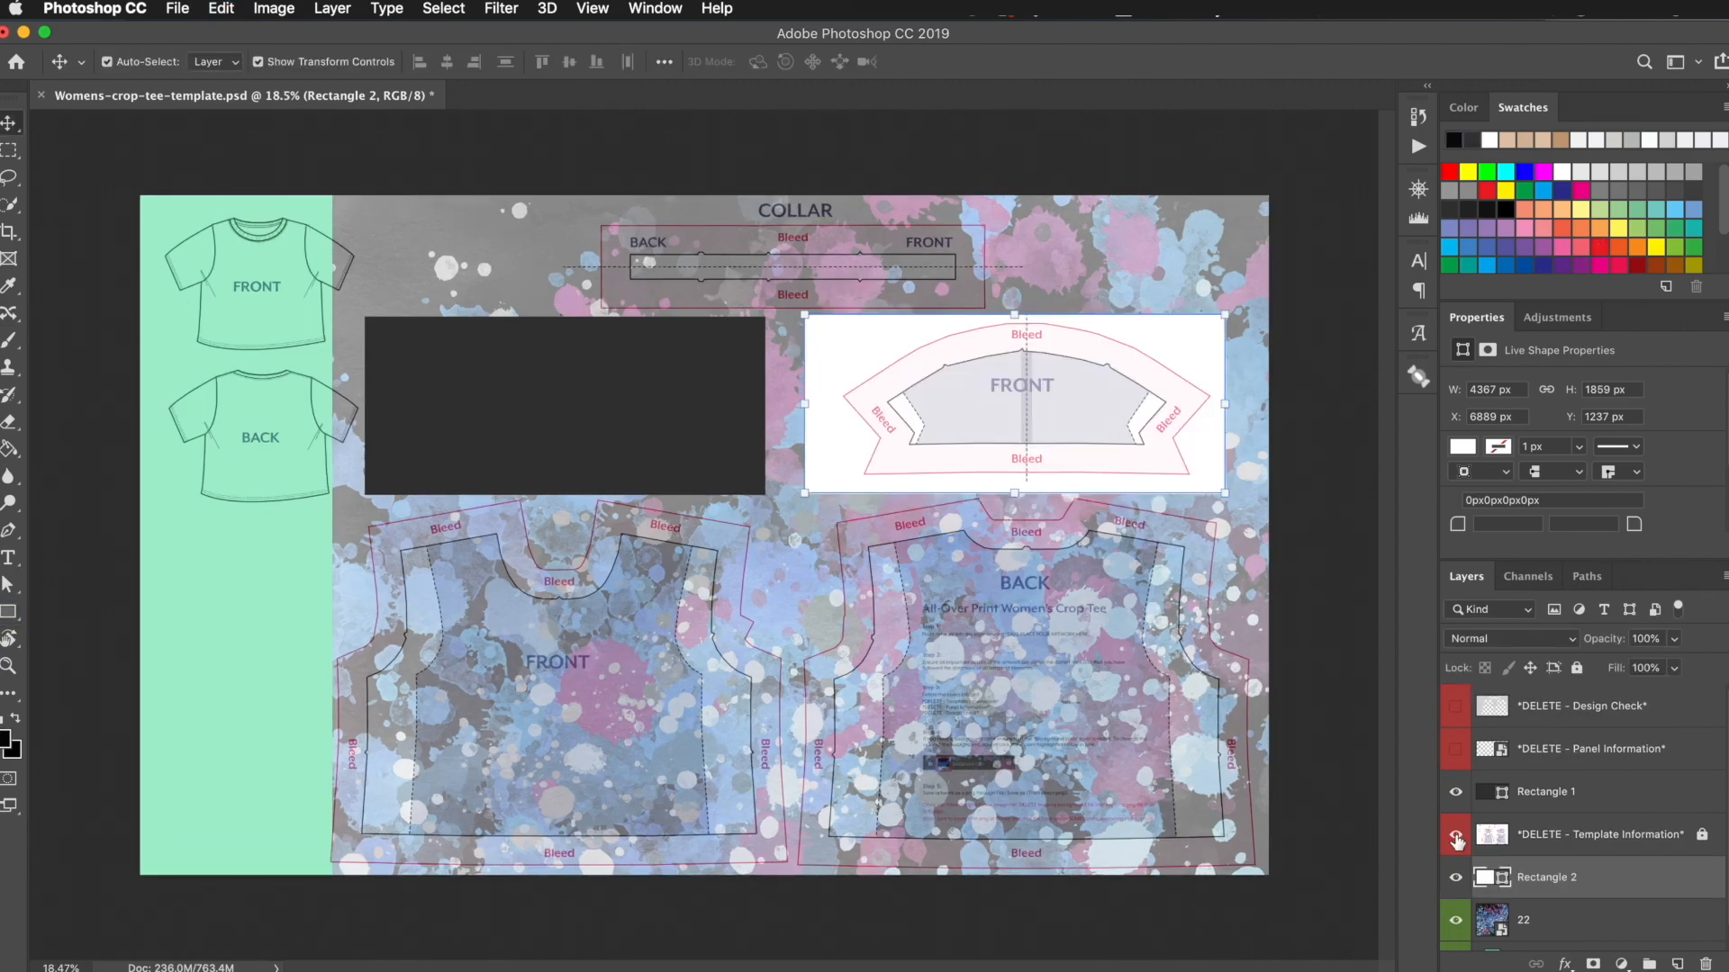
left_click(1456, 837)
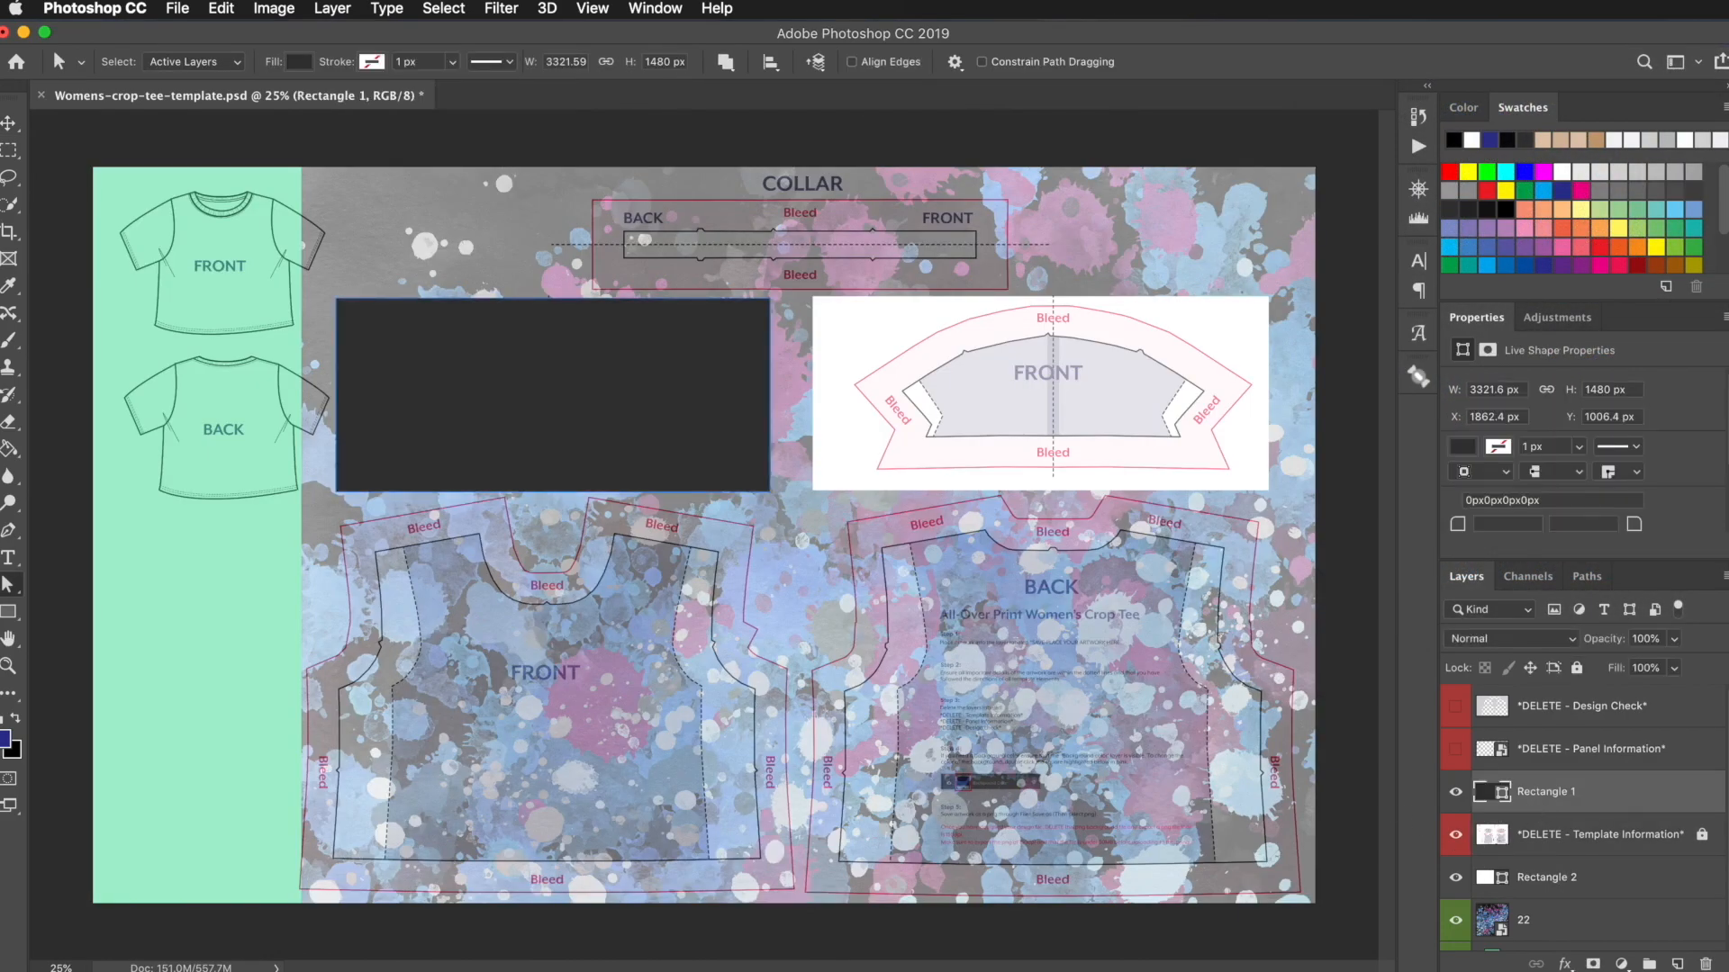
Step: Place the logo centred on the white sleeve panel at about 71% scale, with the template overlay shown
left_click_drag(1062, 579, 1065, 383)
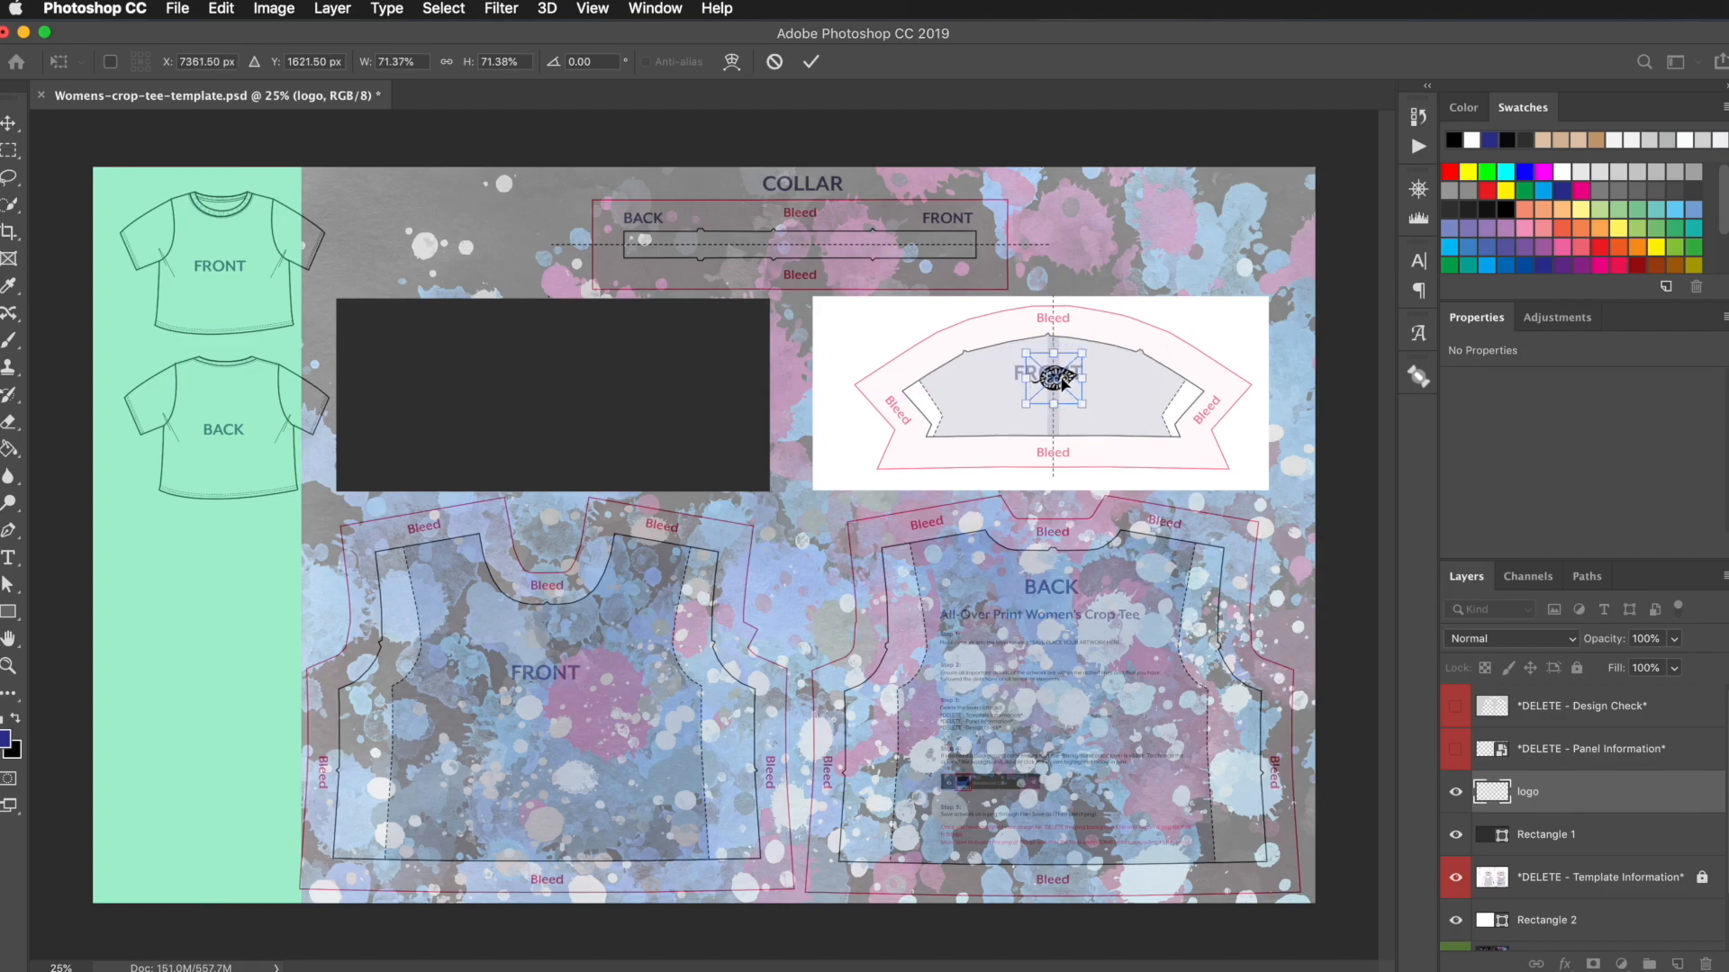
left_click(811, 61)
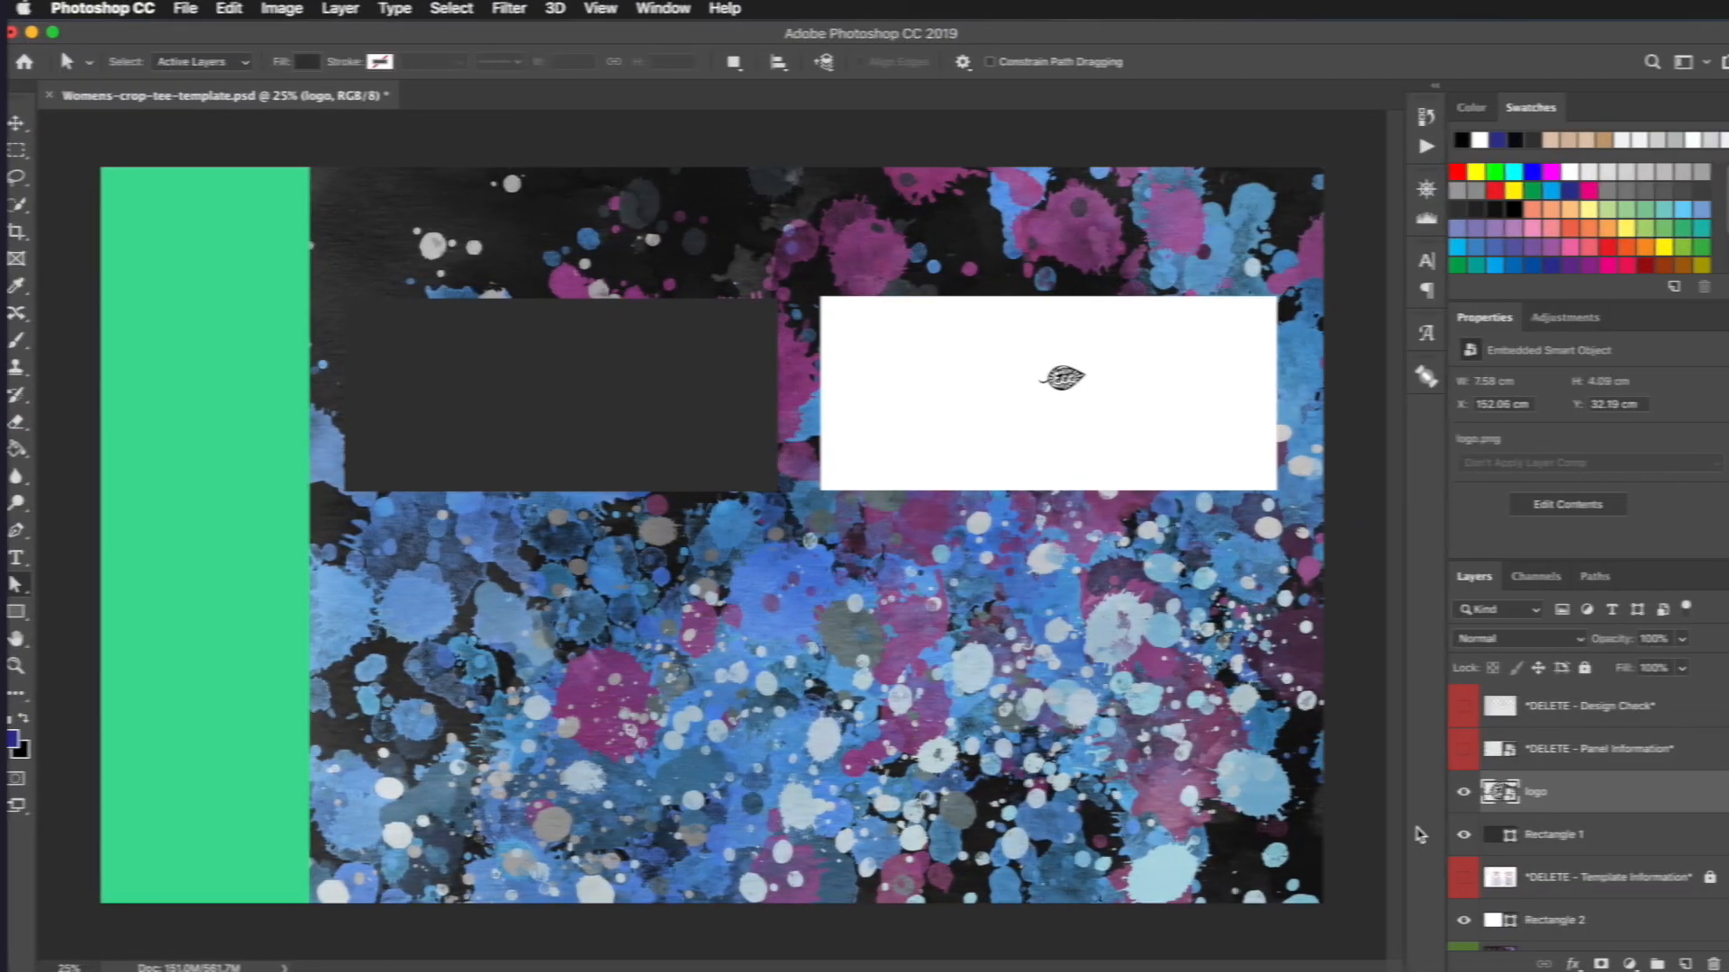
left_click(1457, 877)
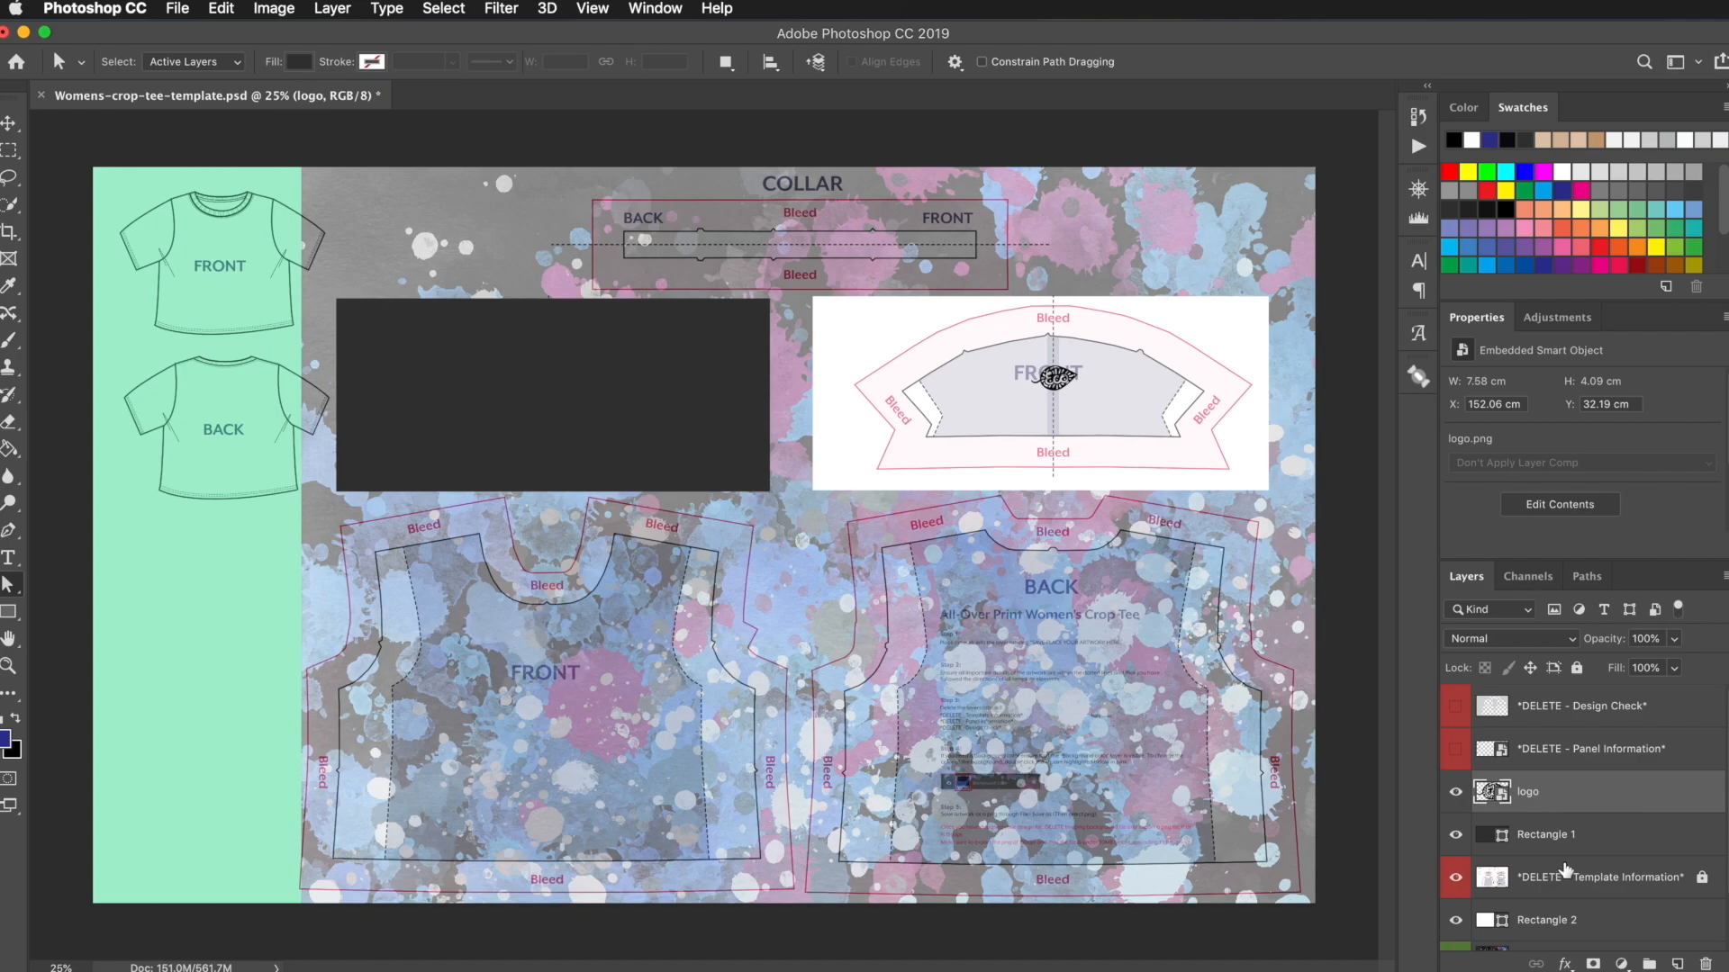
Step: Draw a dark blue rectangle about 3269 by 797 px over the collar panel, directly above the artwork layer 22
scroll(1573, 853, "down", 1)
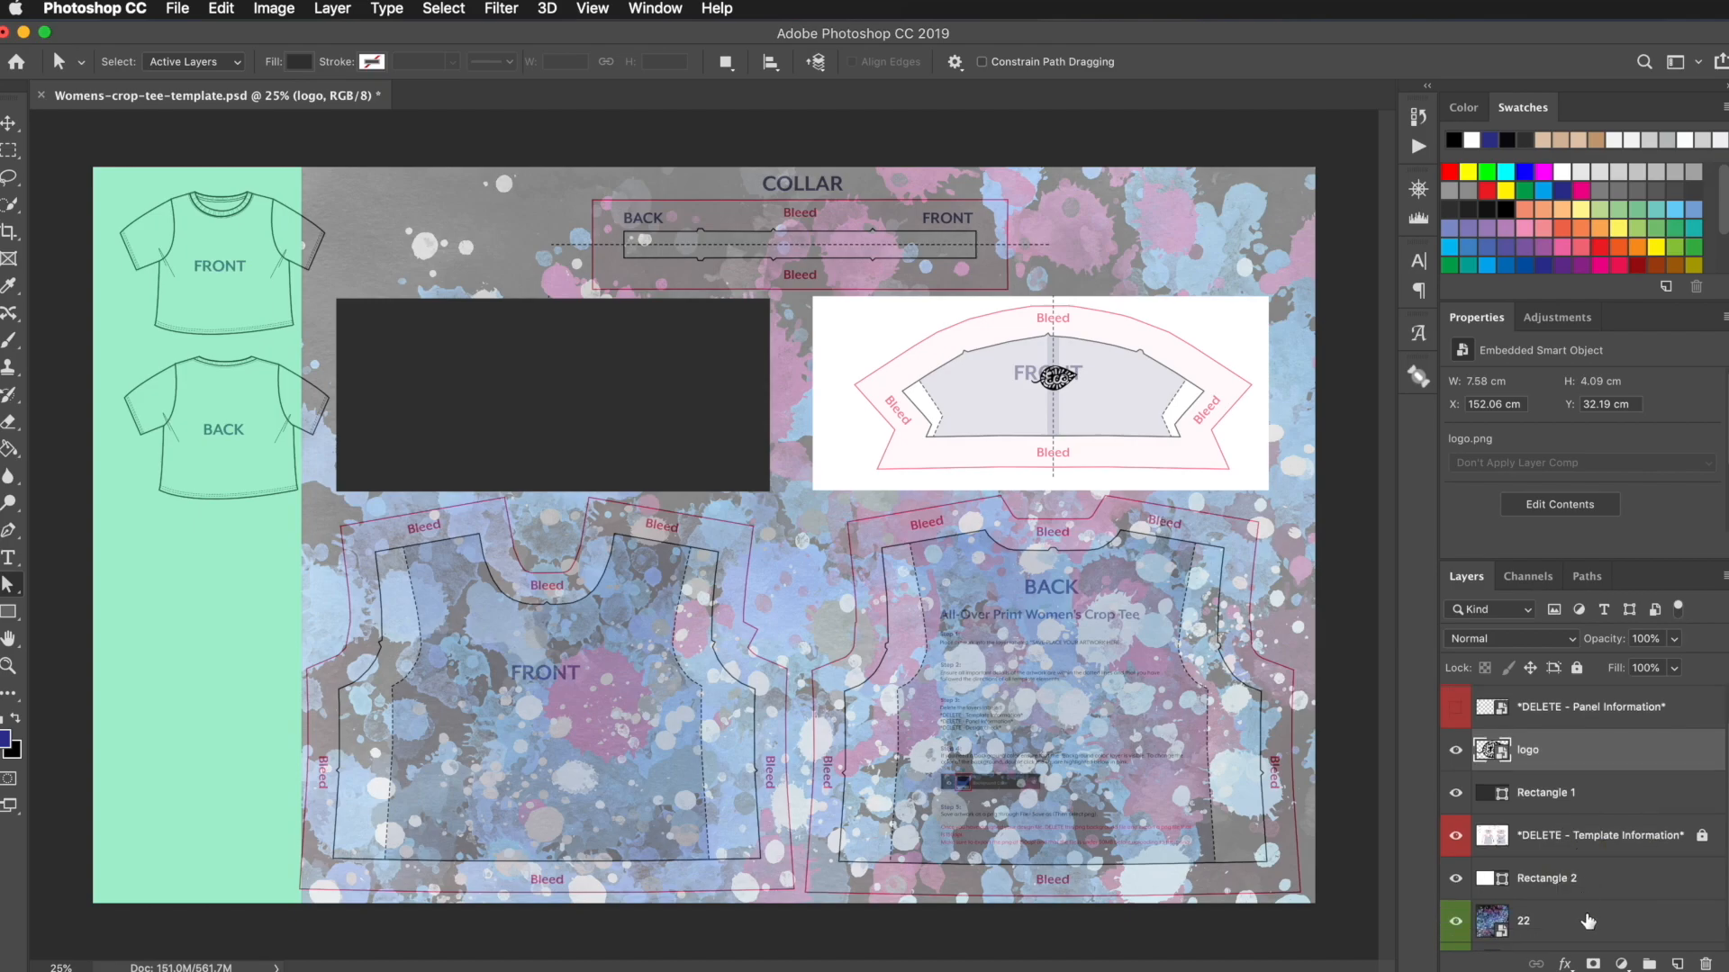
left_click(1589, 910)
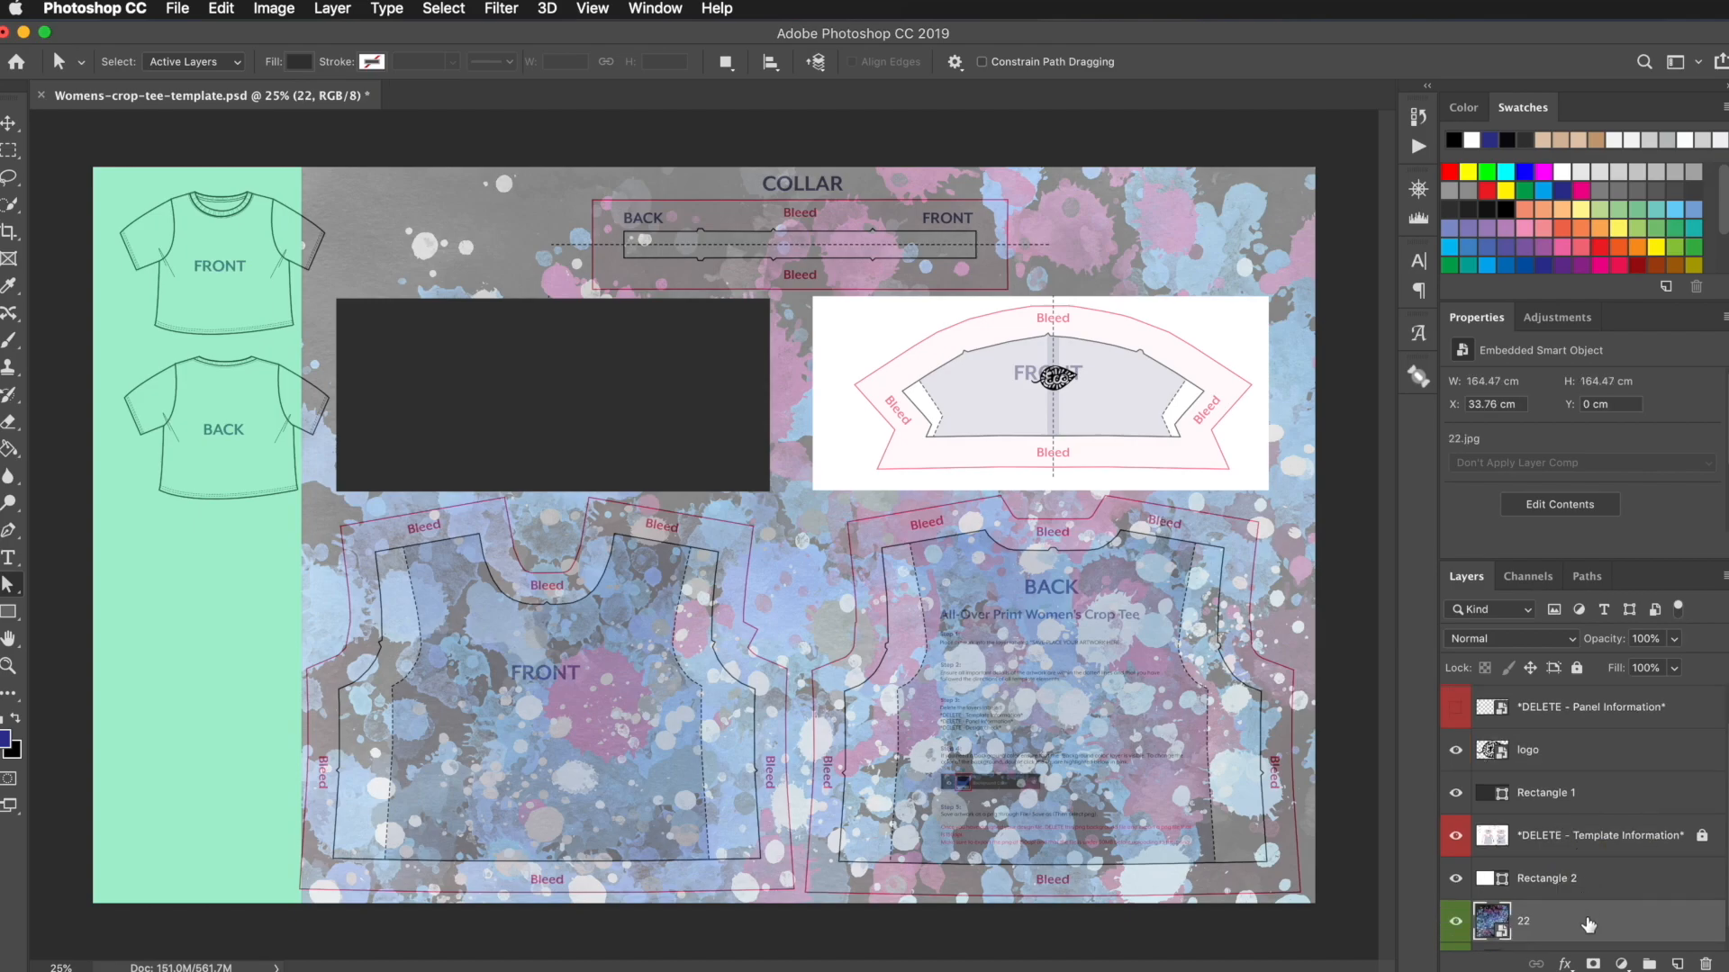
left_click(9, 611)
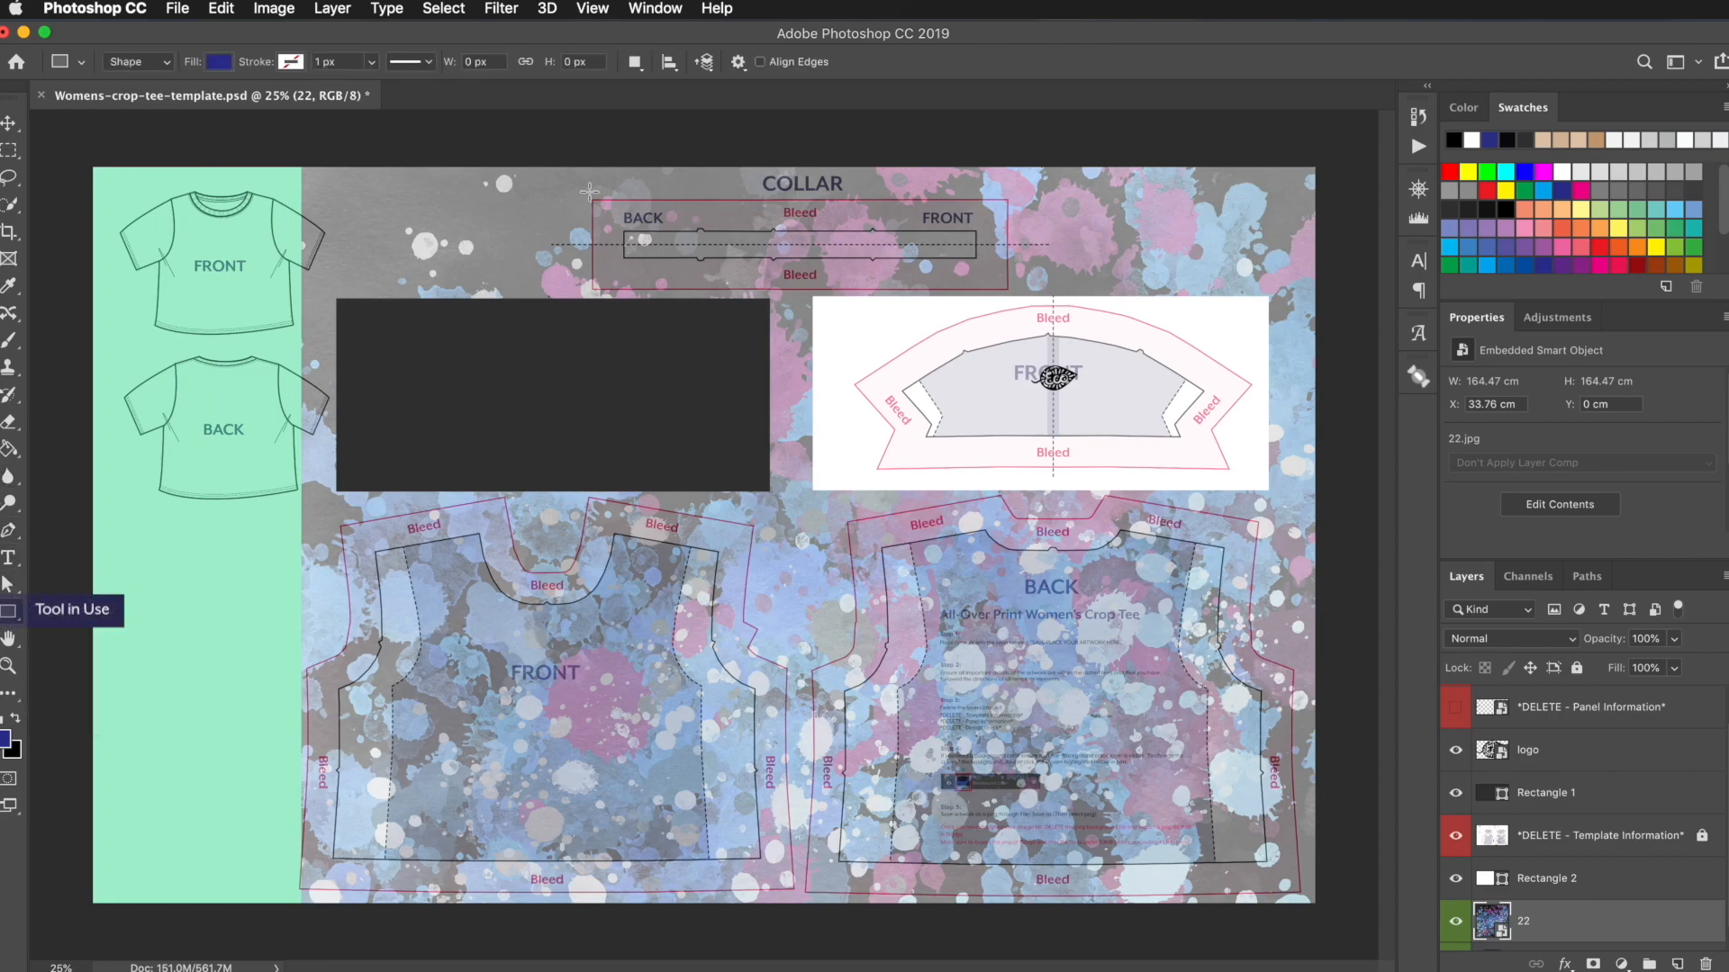
mouse_move(586, 191)
left_mouse_down()
mouse_move(972, 230)
mouse_move(1015, 295)
left_mouse_up()
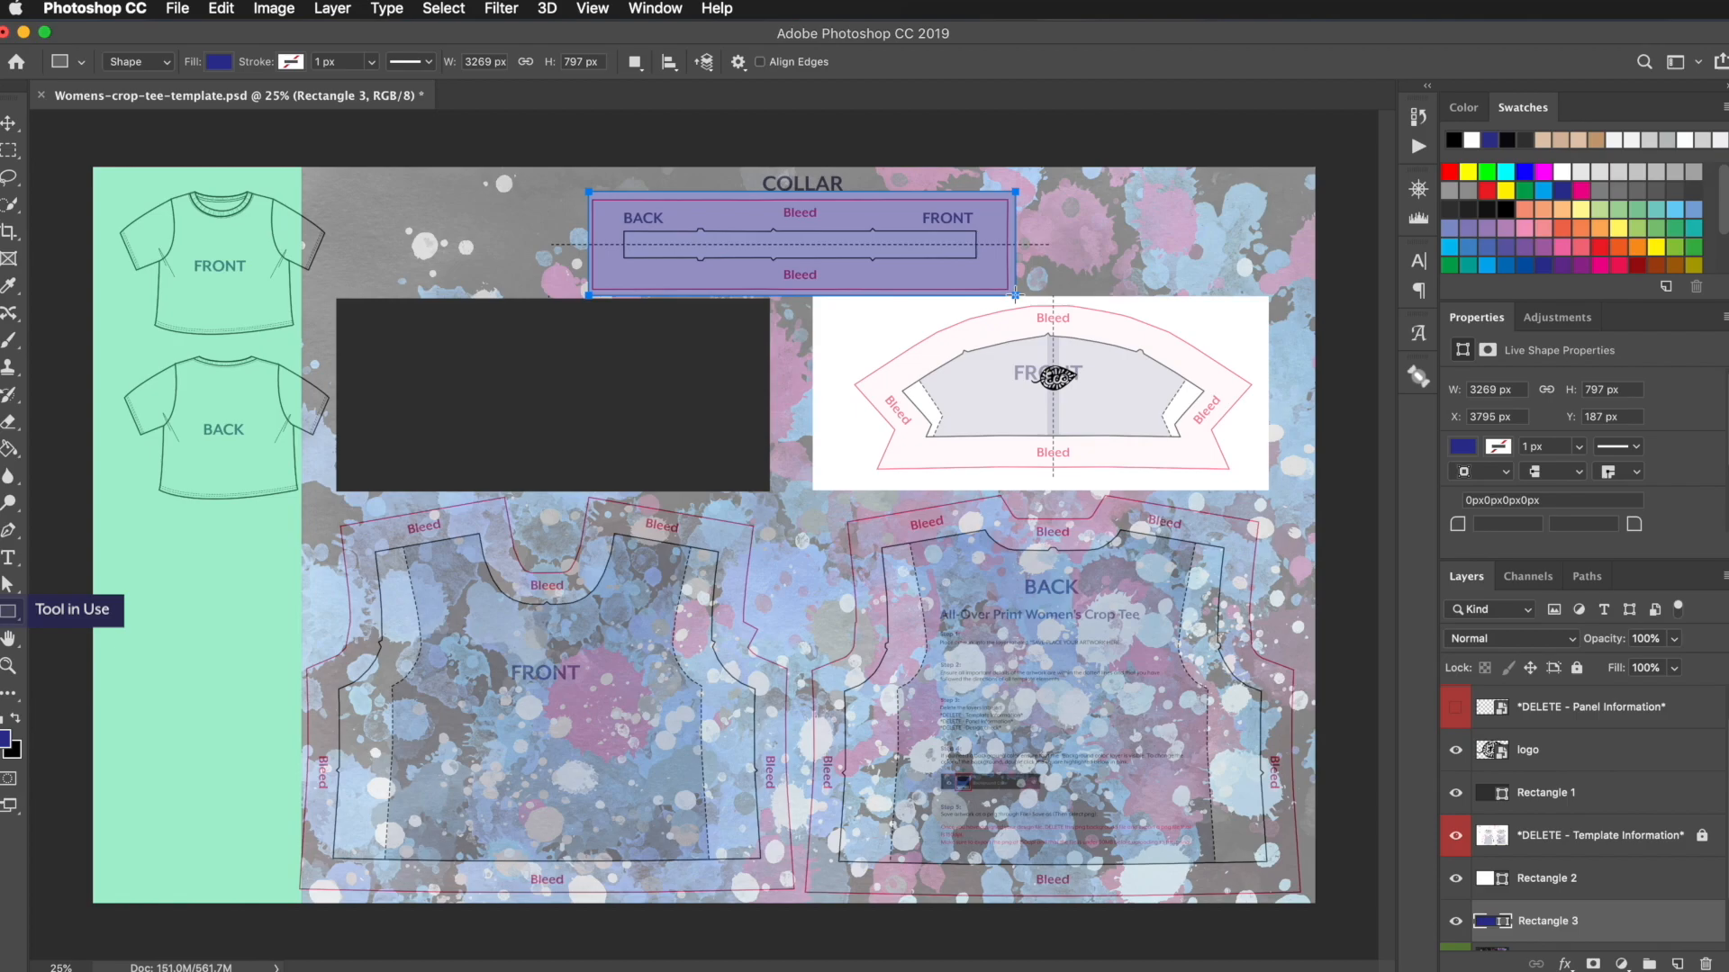
Step: Try red and yellow fills on the collar rectangle, then set it back to dark blue
left_click(1457, 253)
left_click(1479, 254)
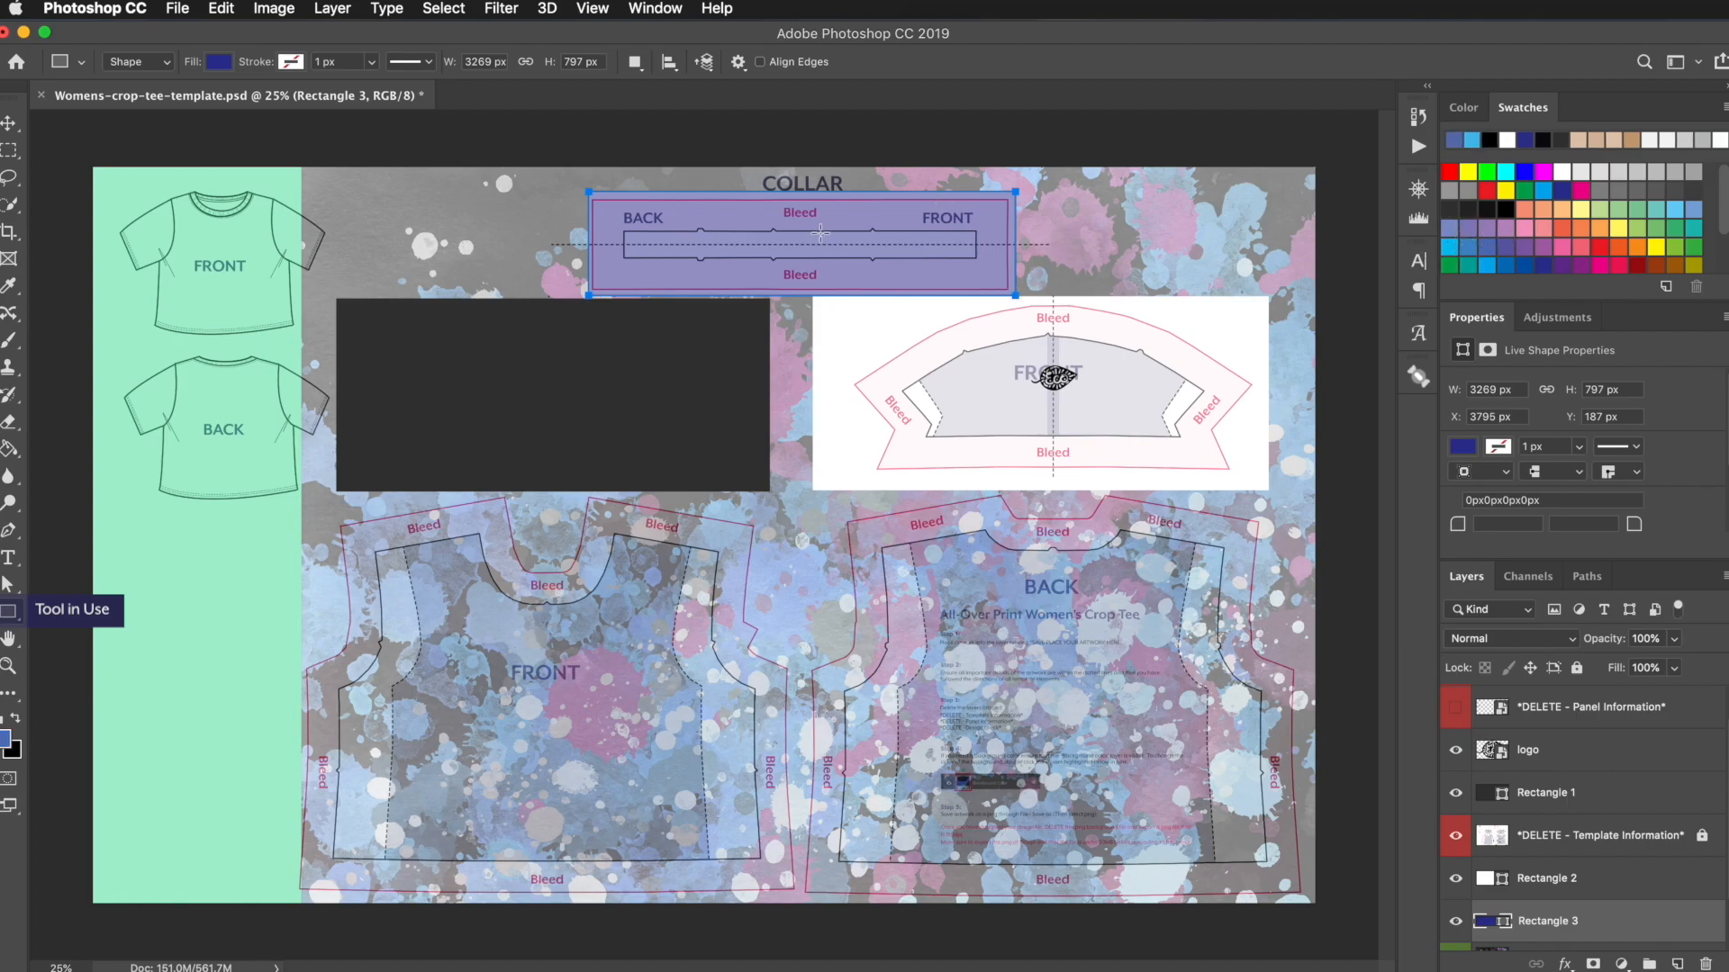
left_click(1464, 447)
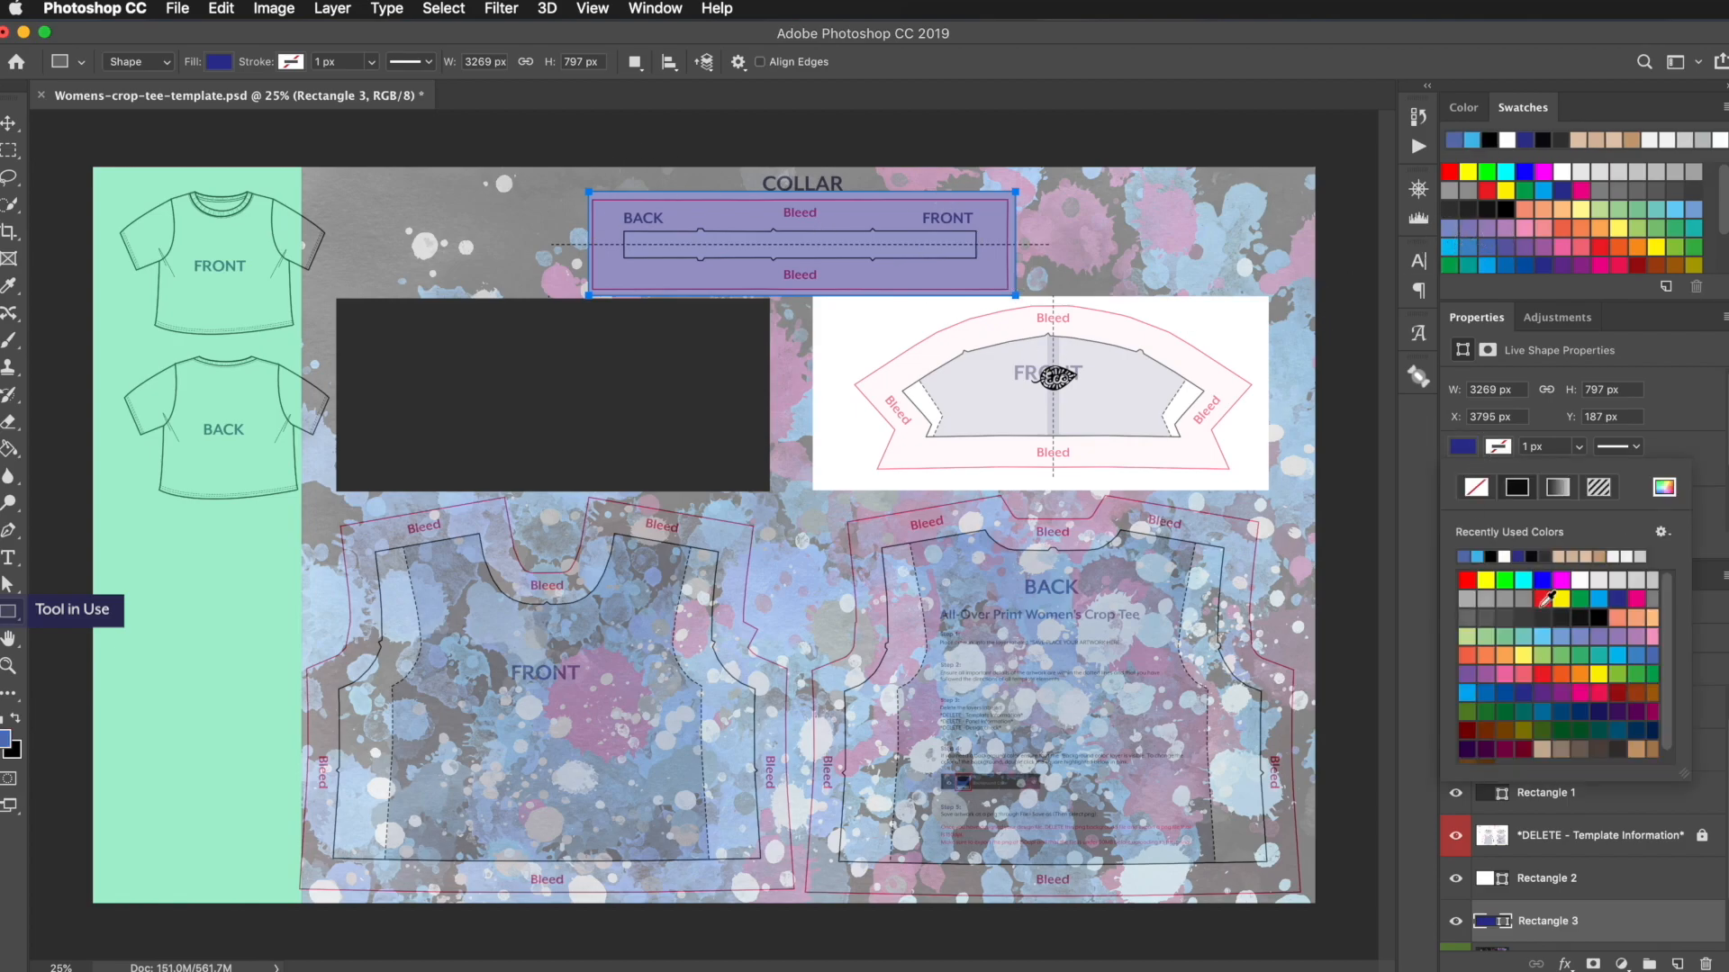
left_click(1543, 599)
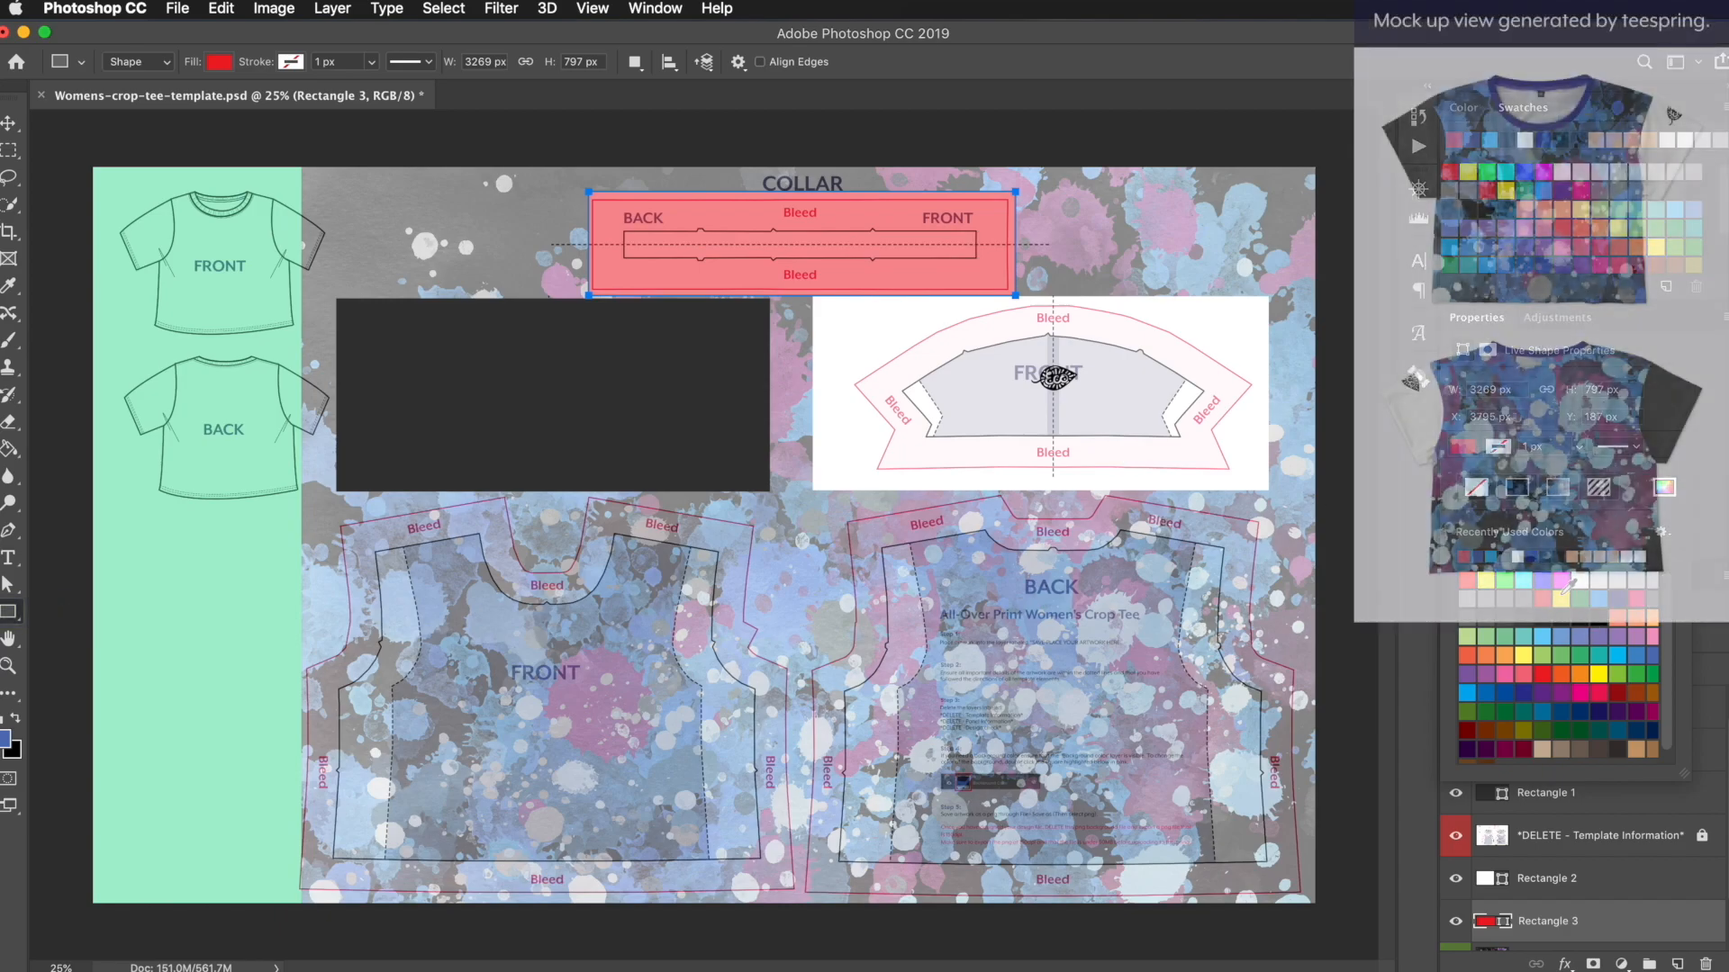
left_click(1561, 599)
left_click(1618, 599)
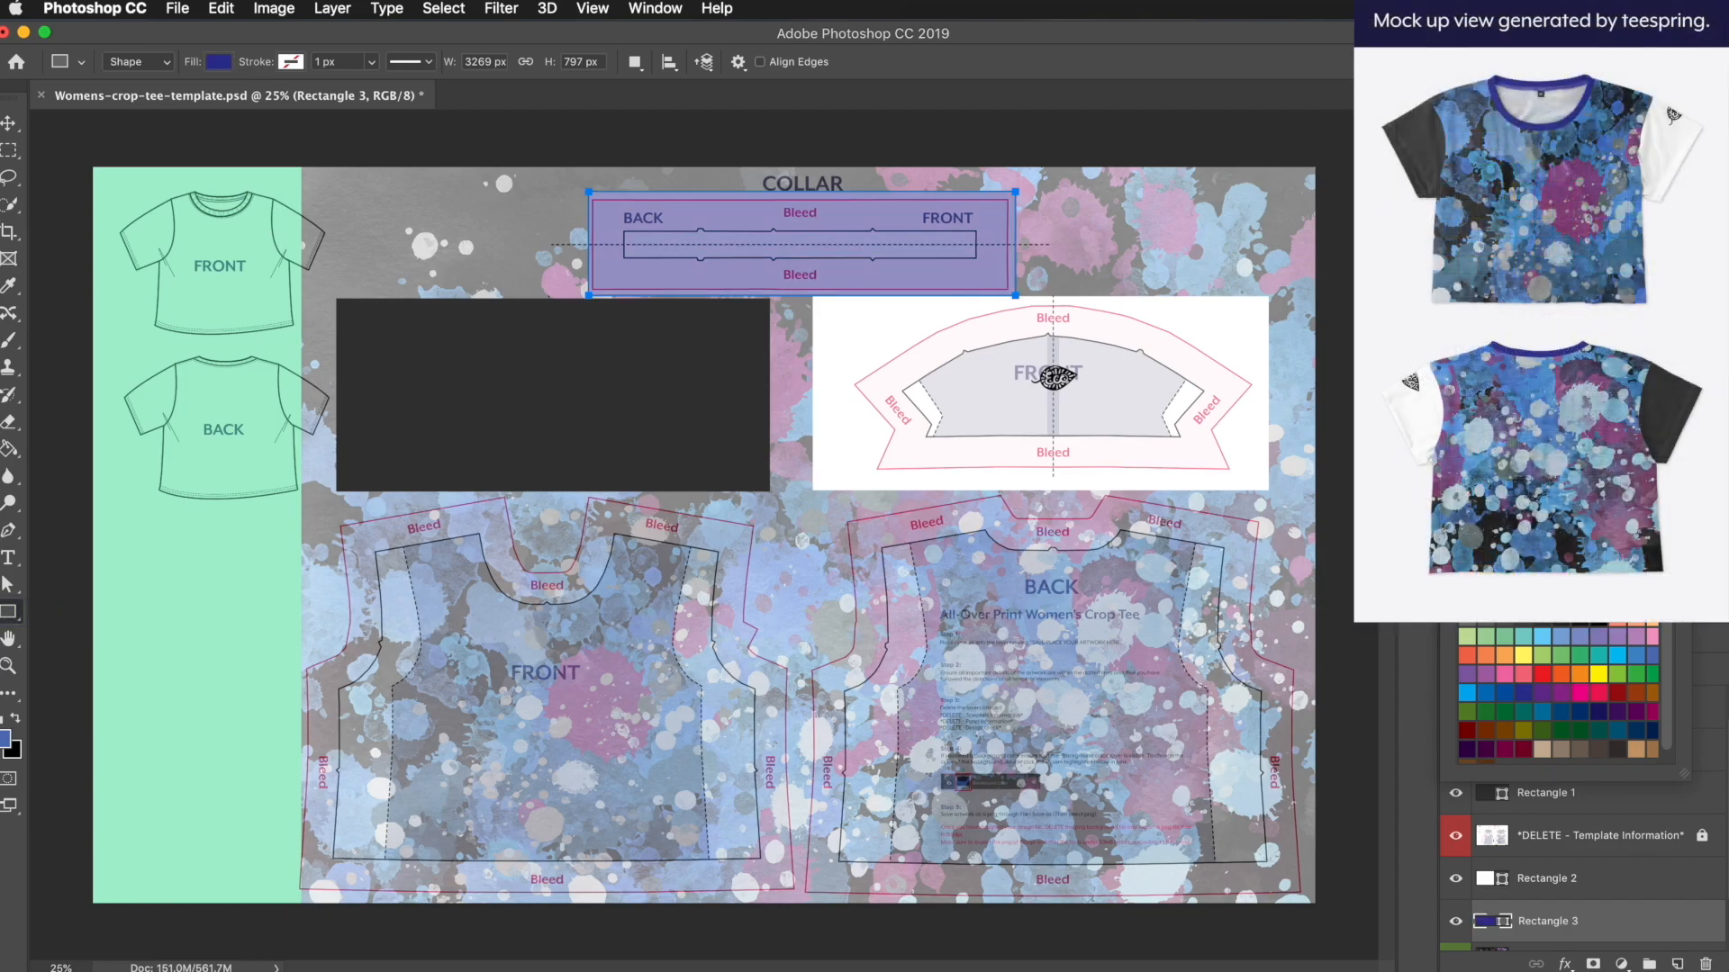
Step: Hide the Template Information layer and show the Design Check layer to preview the cut panels
left_click(1454, 837)
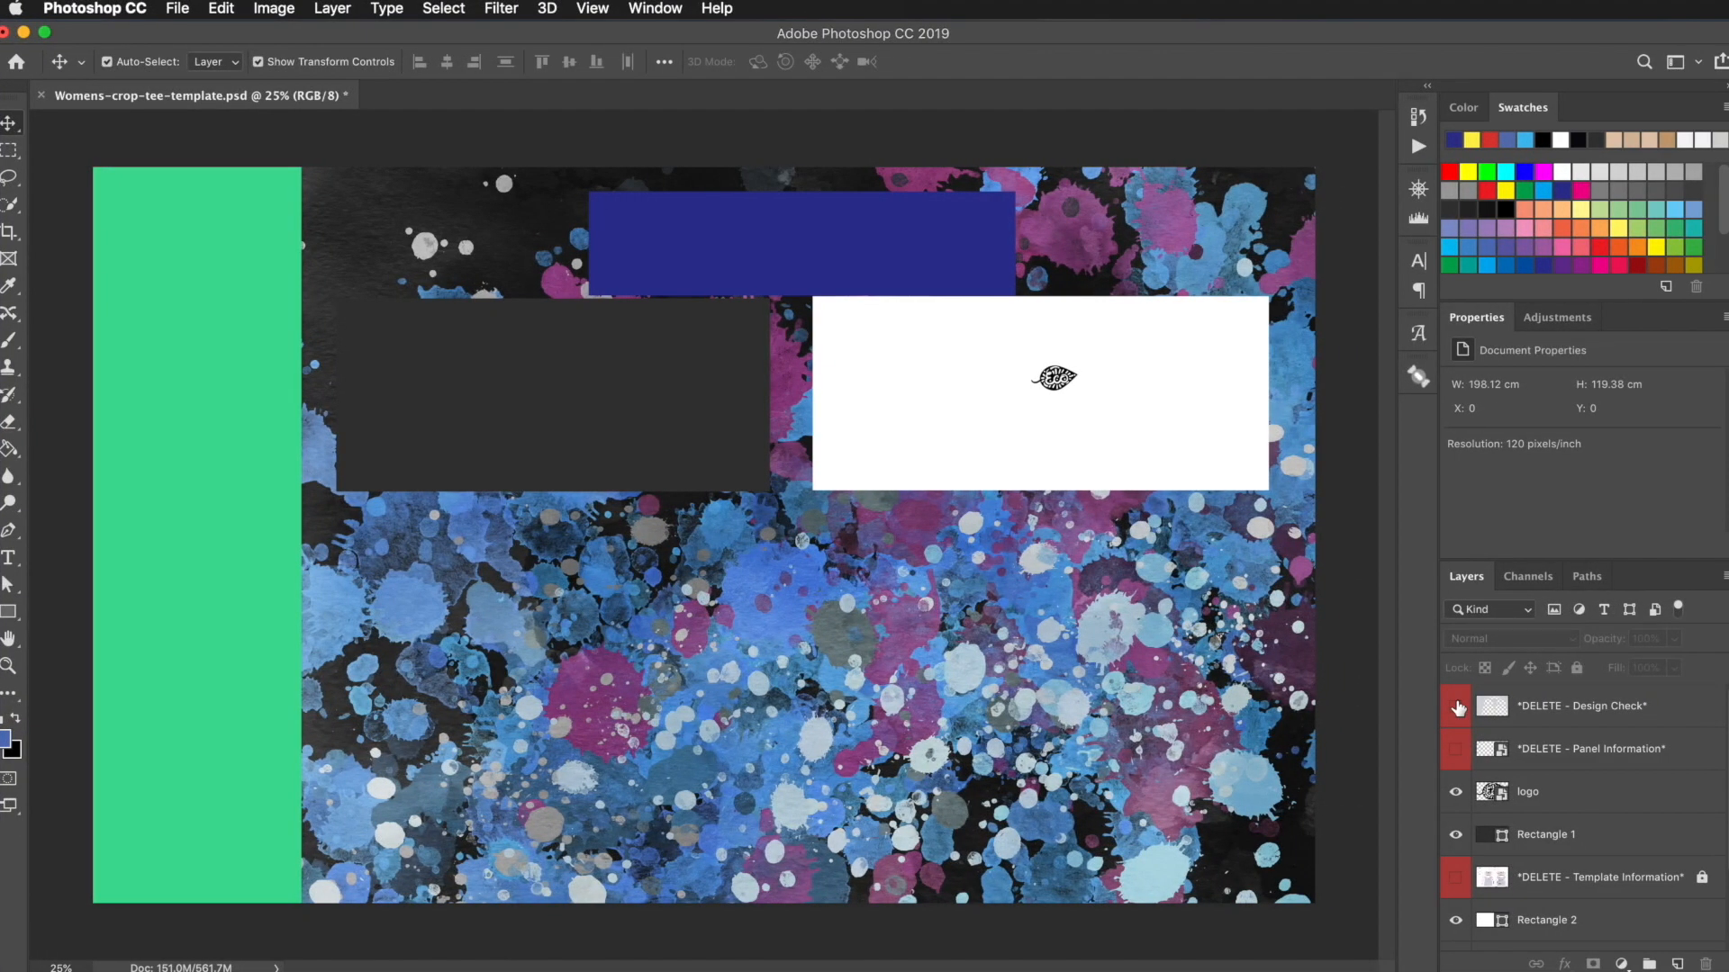
left_click(1458, 708)
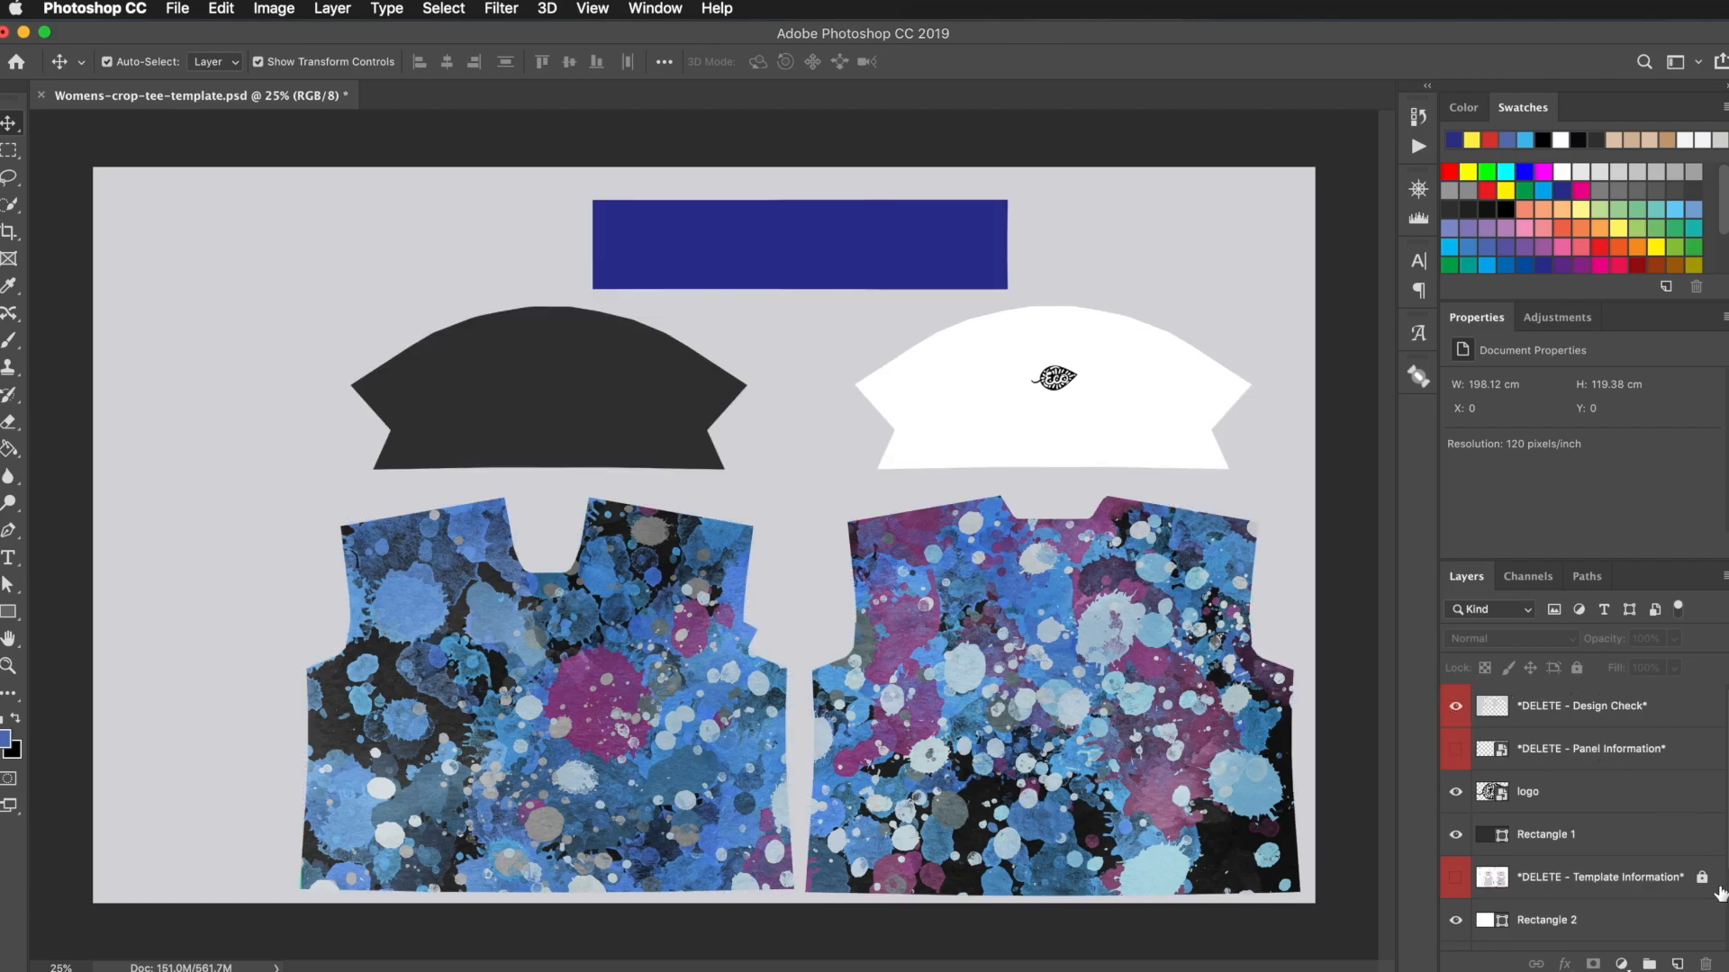
Step: Unlock the Template Information layer and delete it together with the Design Check and Panel Information layers
left_click(1651, 713)
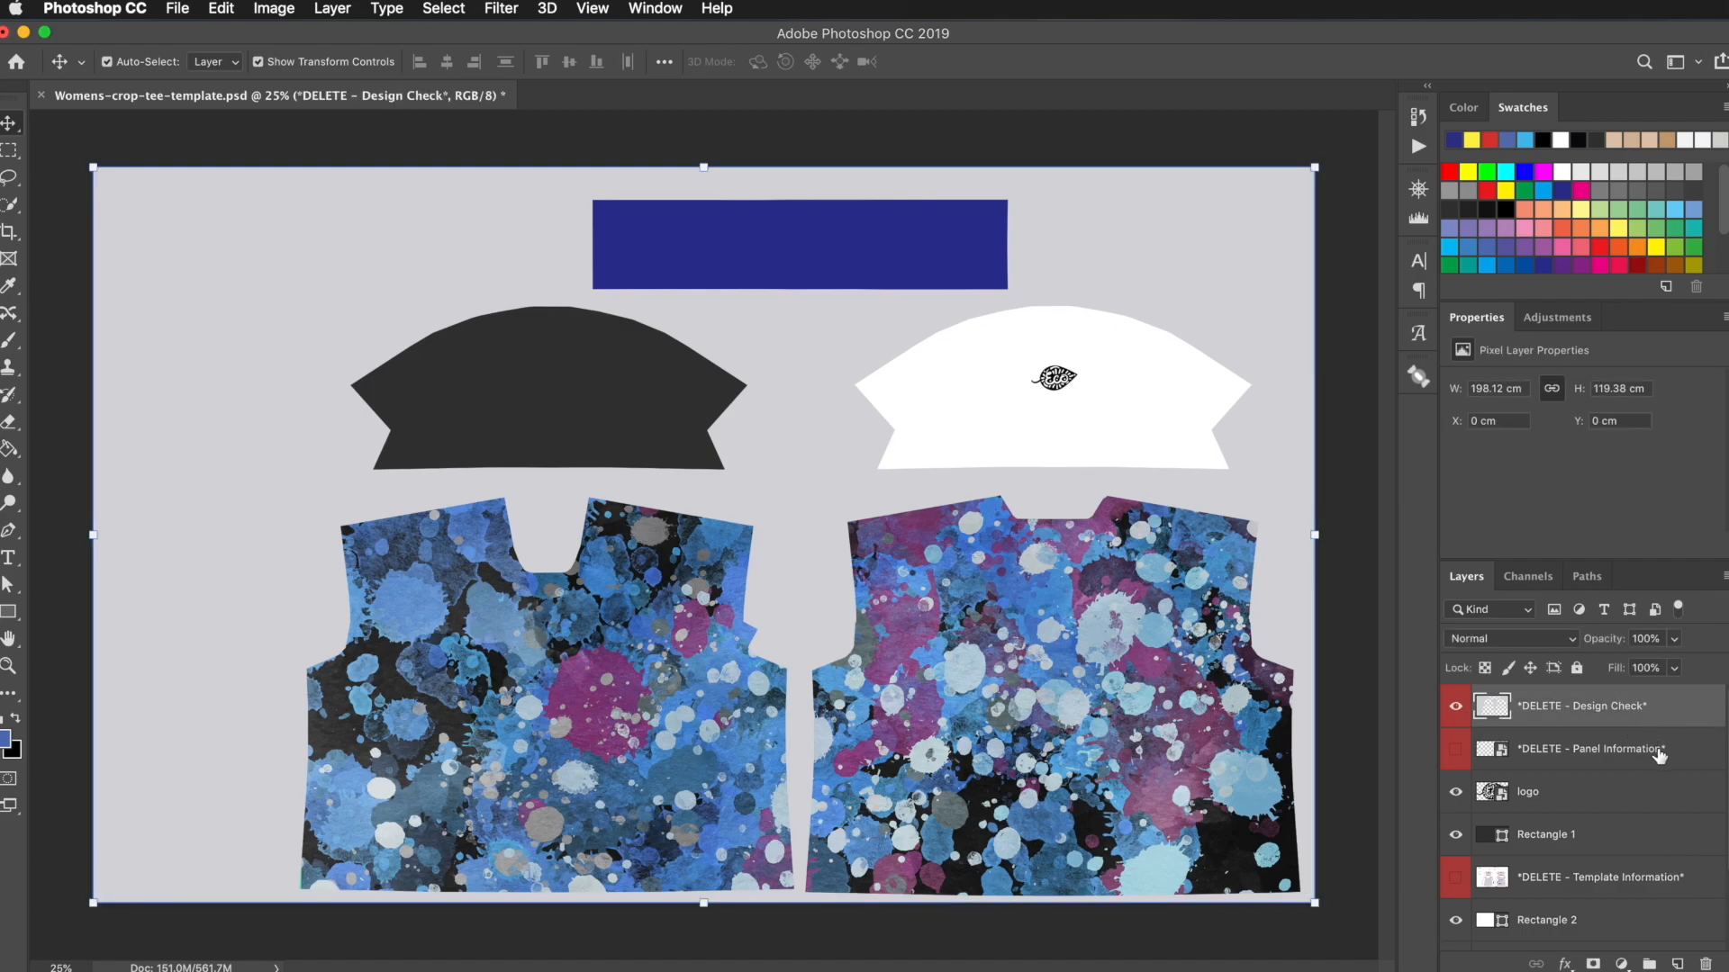
left_click(1659, 755, "shift")
left_click(1657, 878, "super")
scroll(1656, 880, "down", 3)
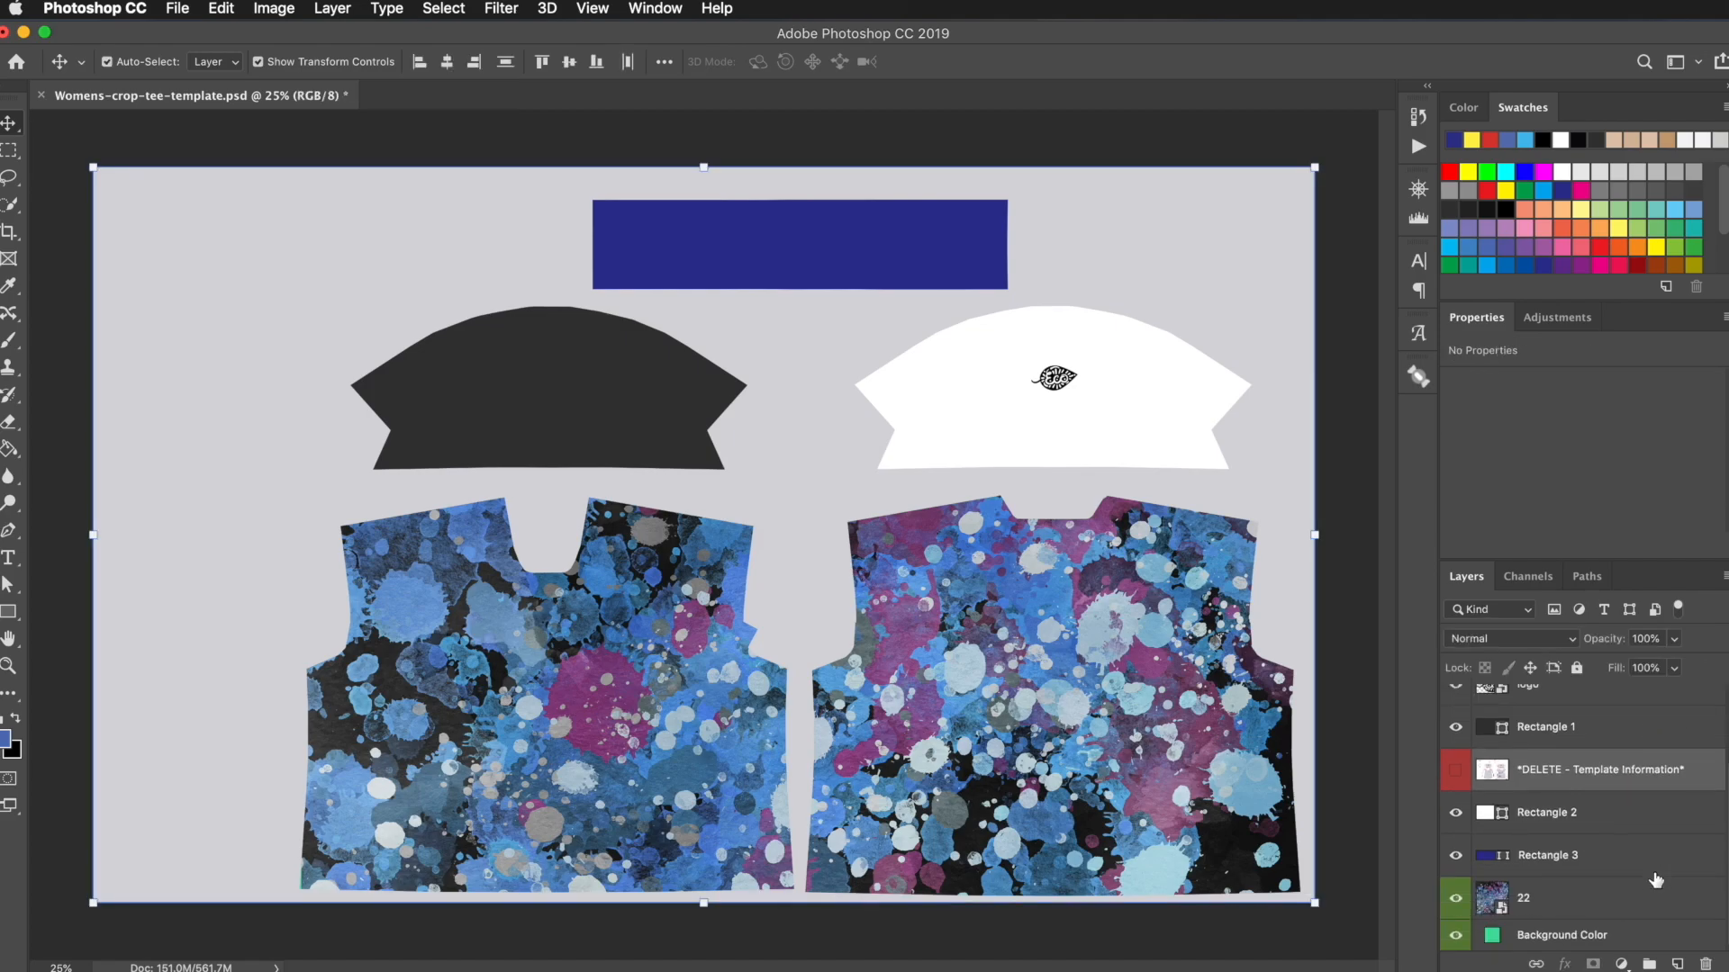
scroll(1655, 880, "up", 3)
left_click(1704, 964)
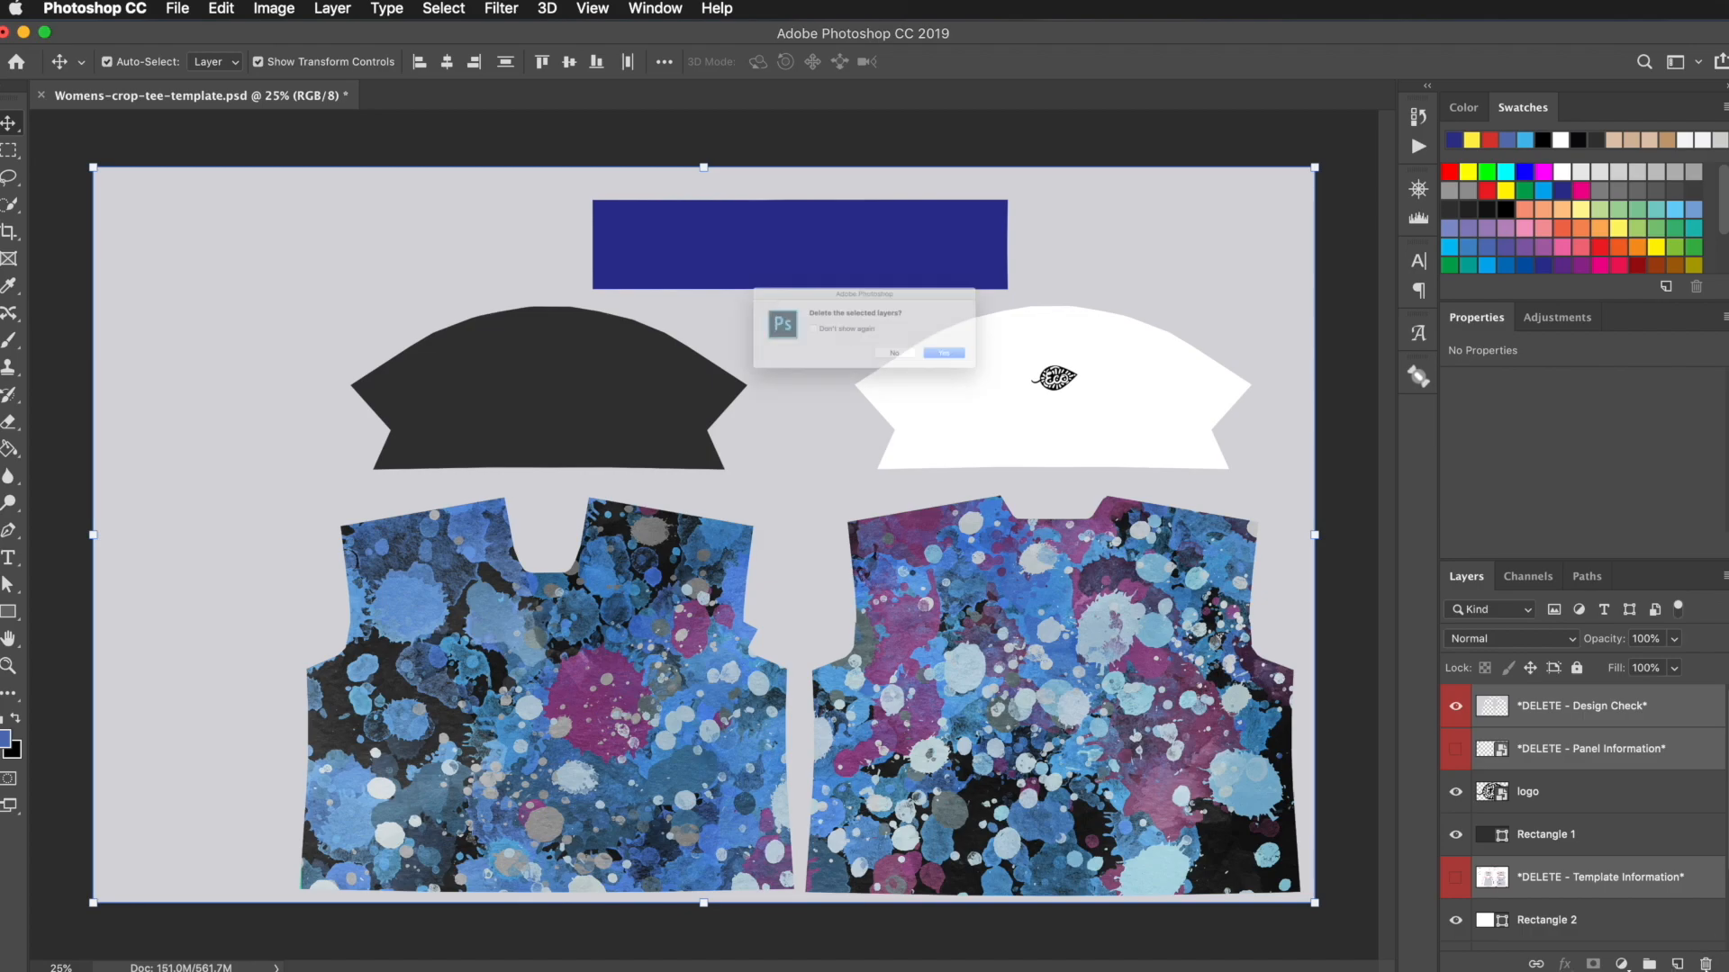
left_click(1026, 373)
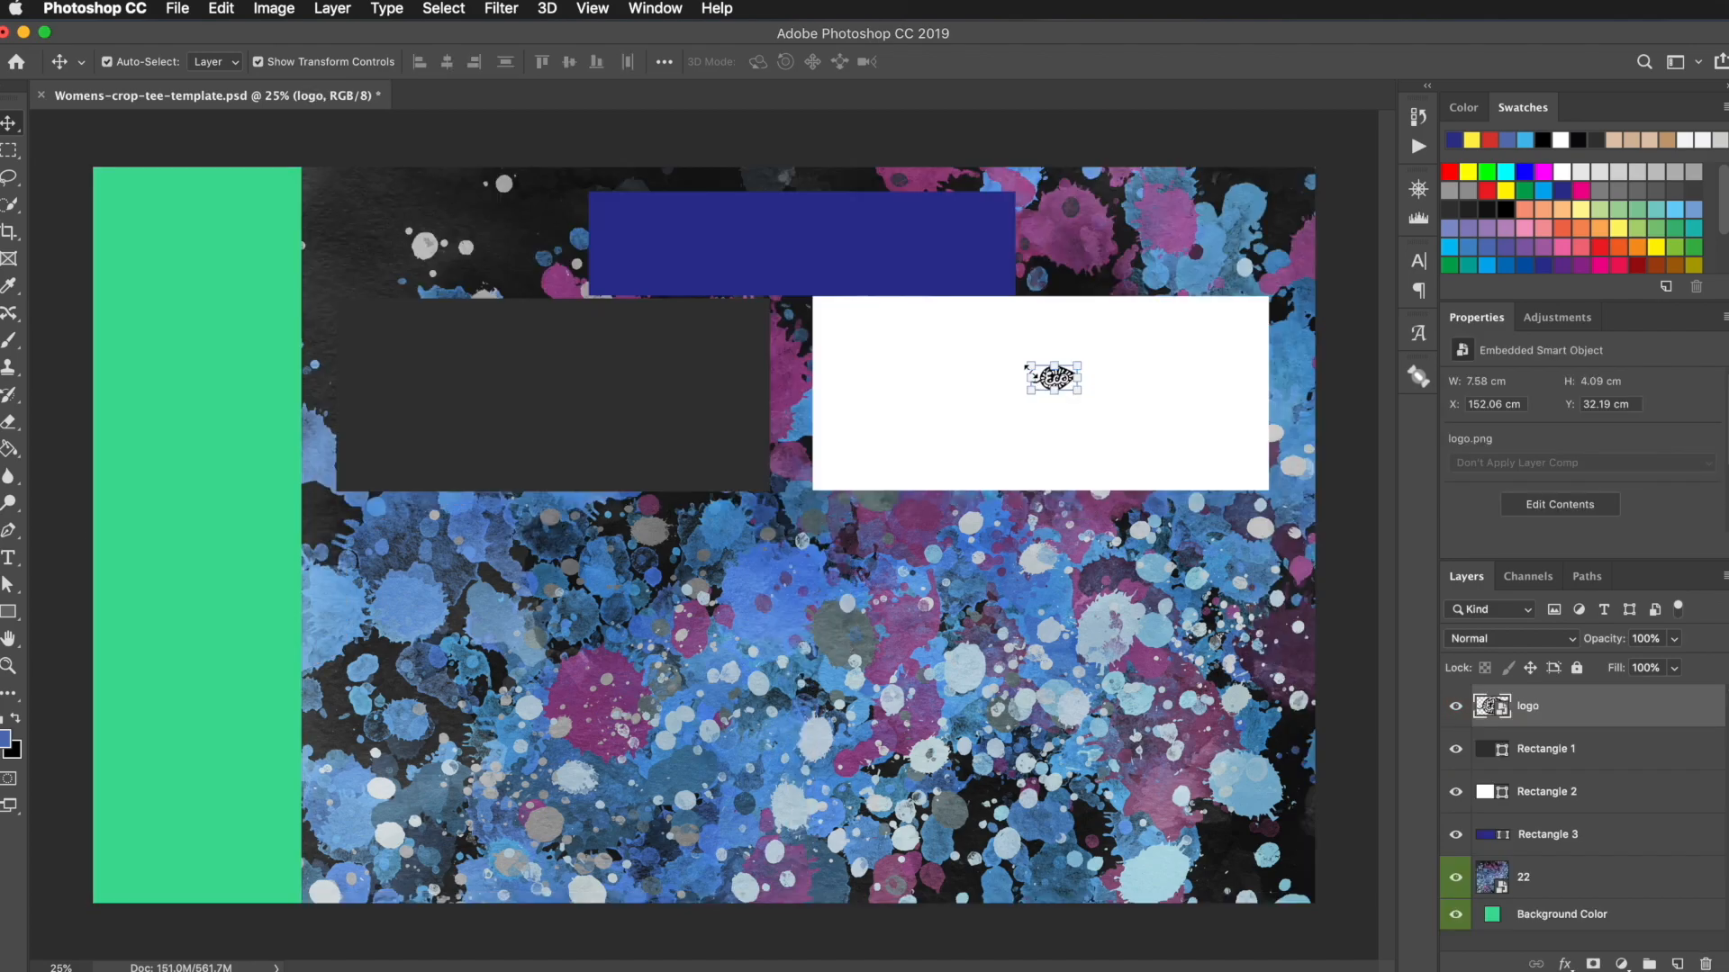
left_click(1163, 198)
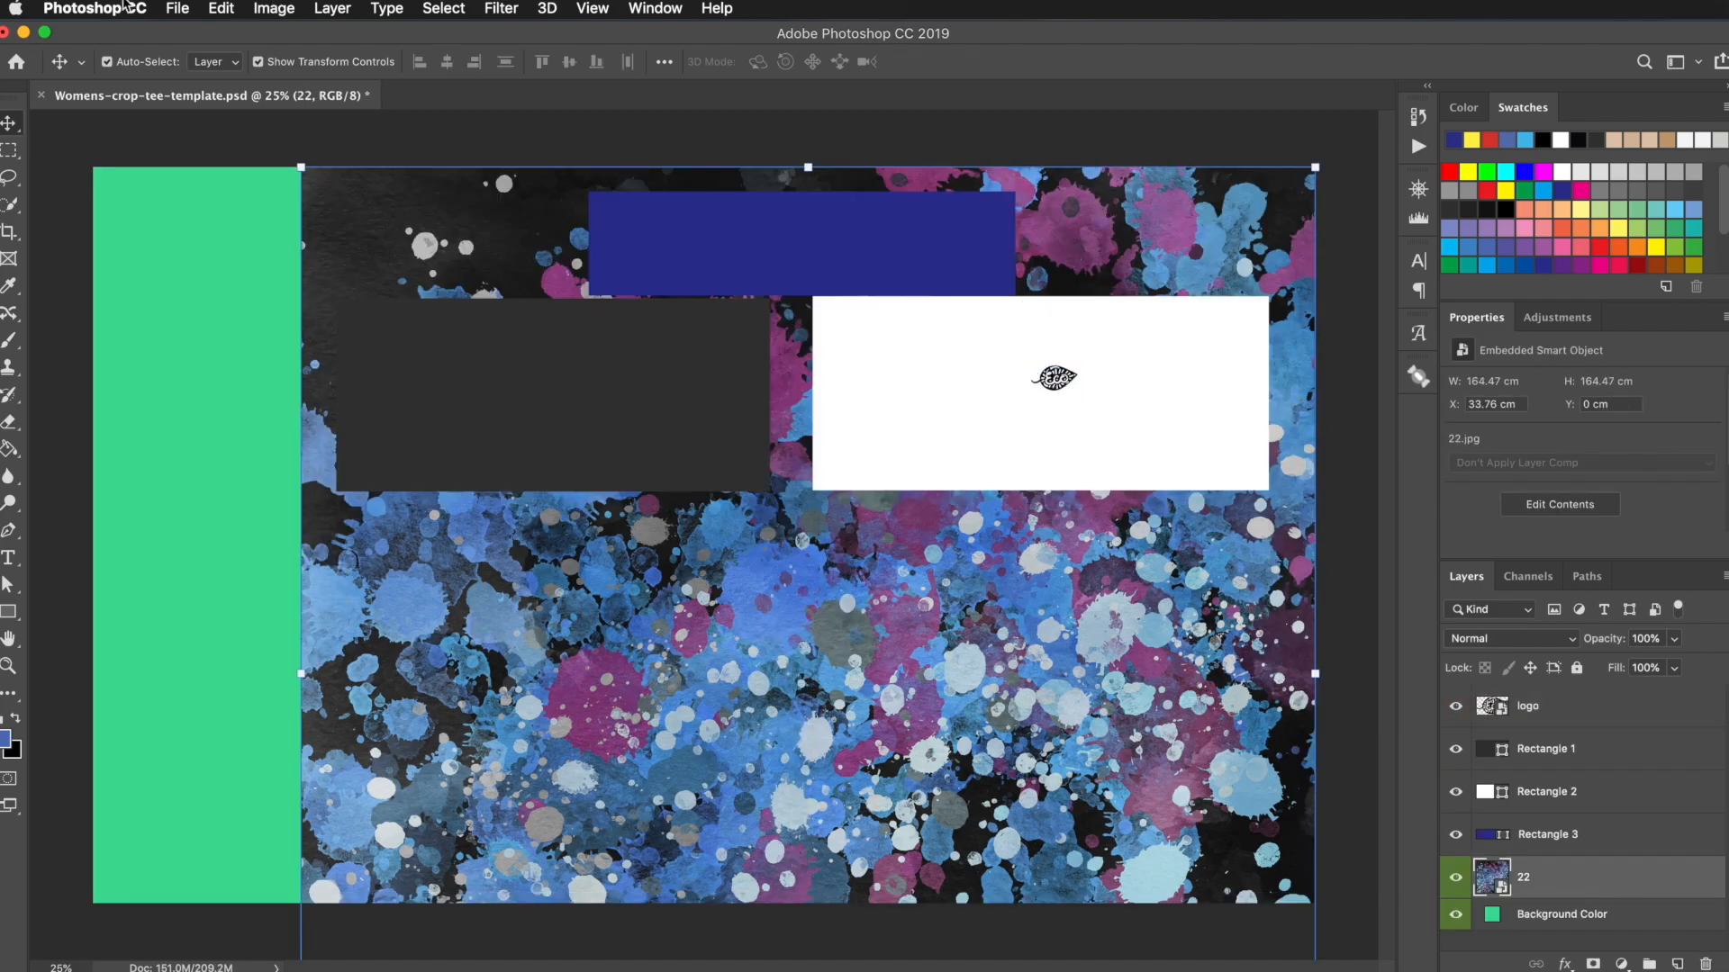
Step: Save the finished design in the Downloads folder as a PNG file named my-design.png
left_click(178, 8)
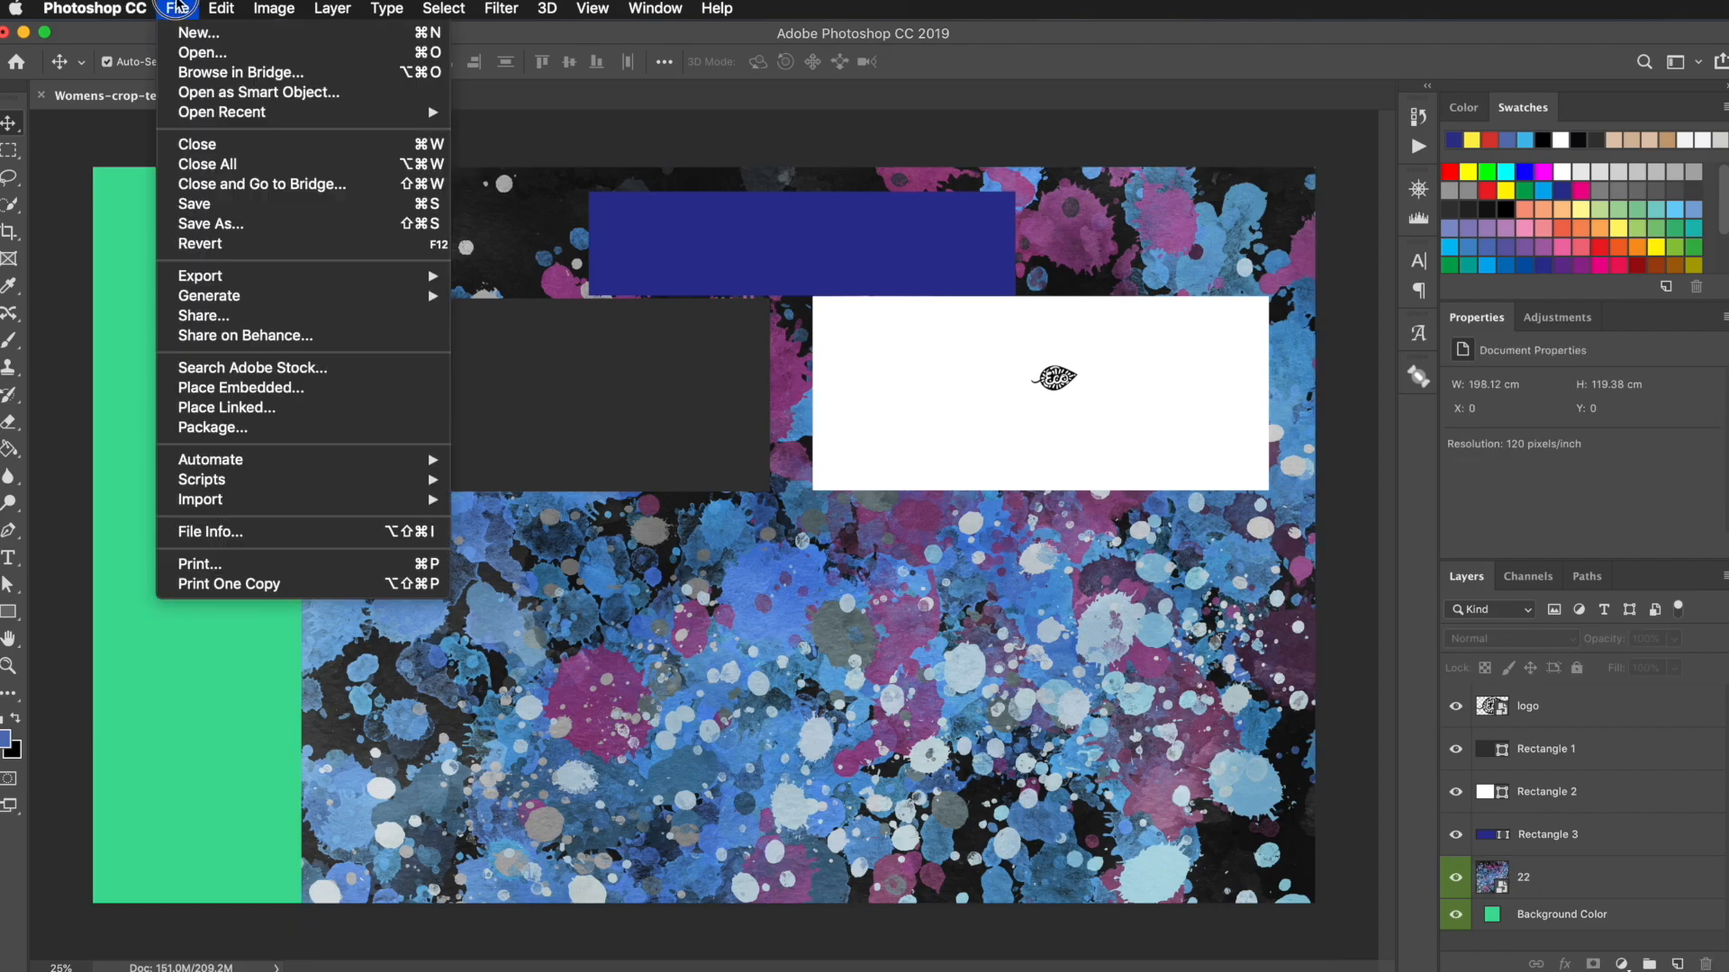
left_click(267, 224)
left_click(832, 683)
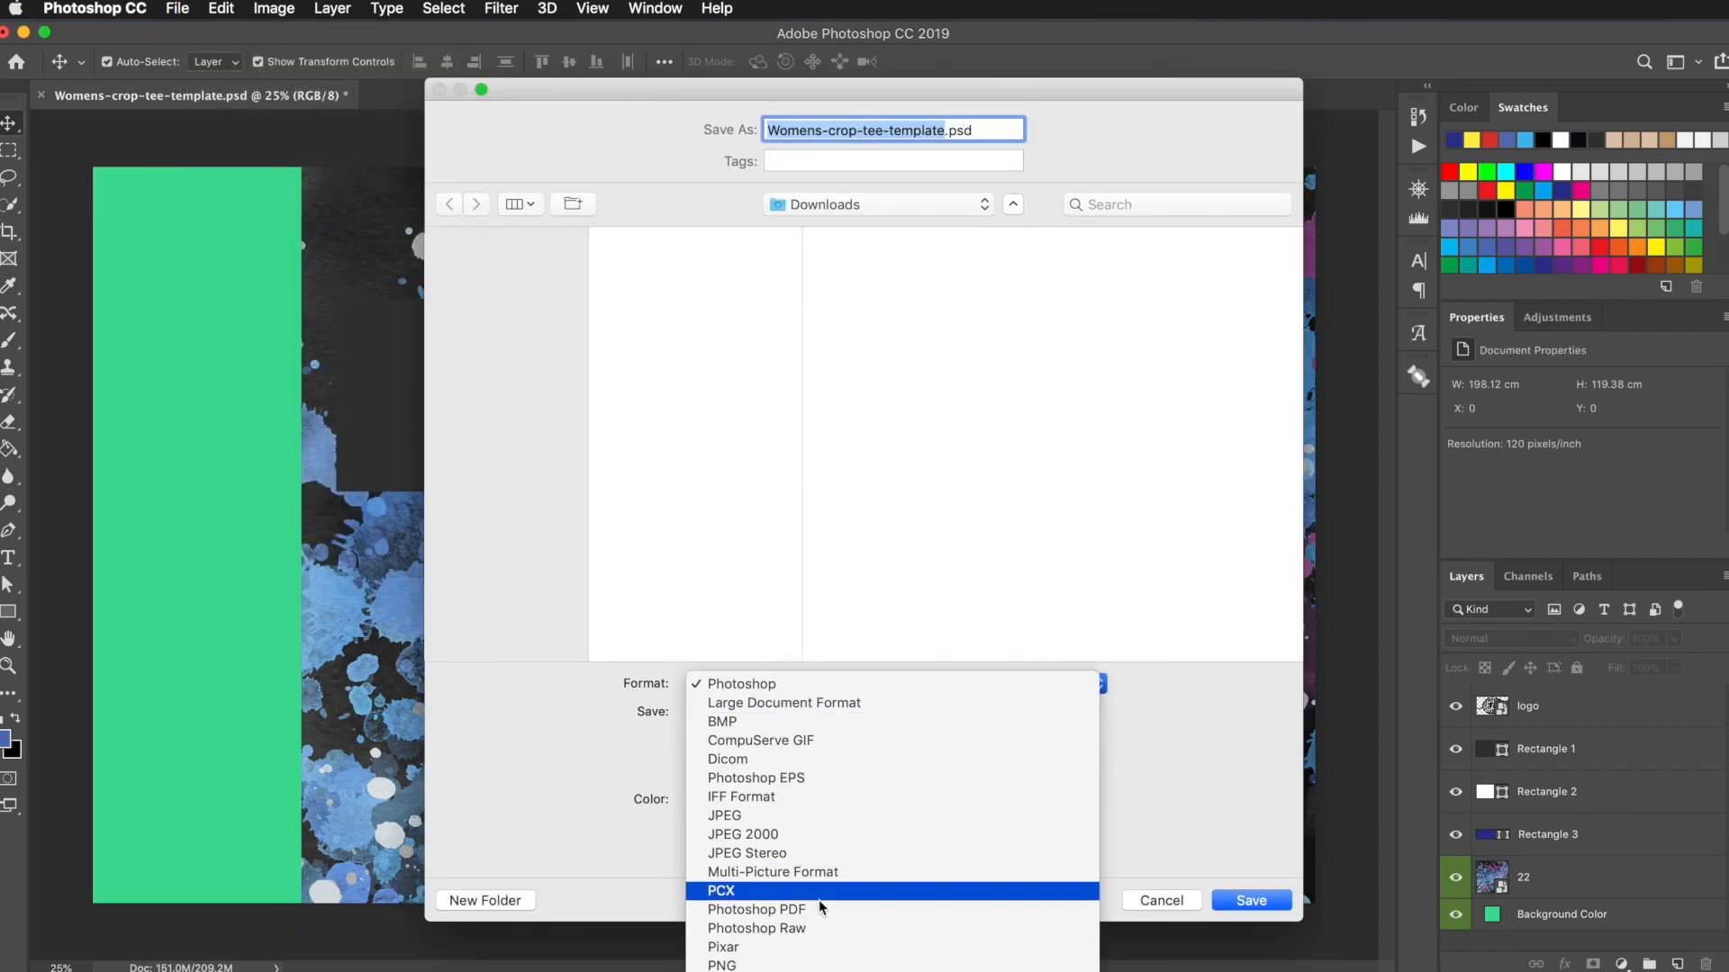
left_click(819, 955)
type("my-design.png")
key("Return")
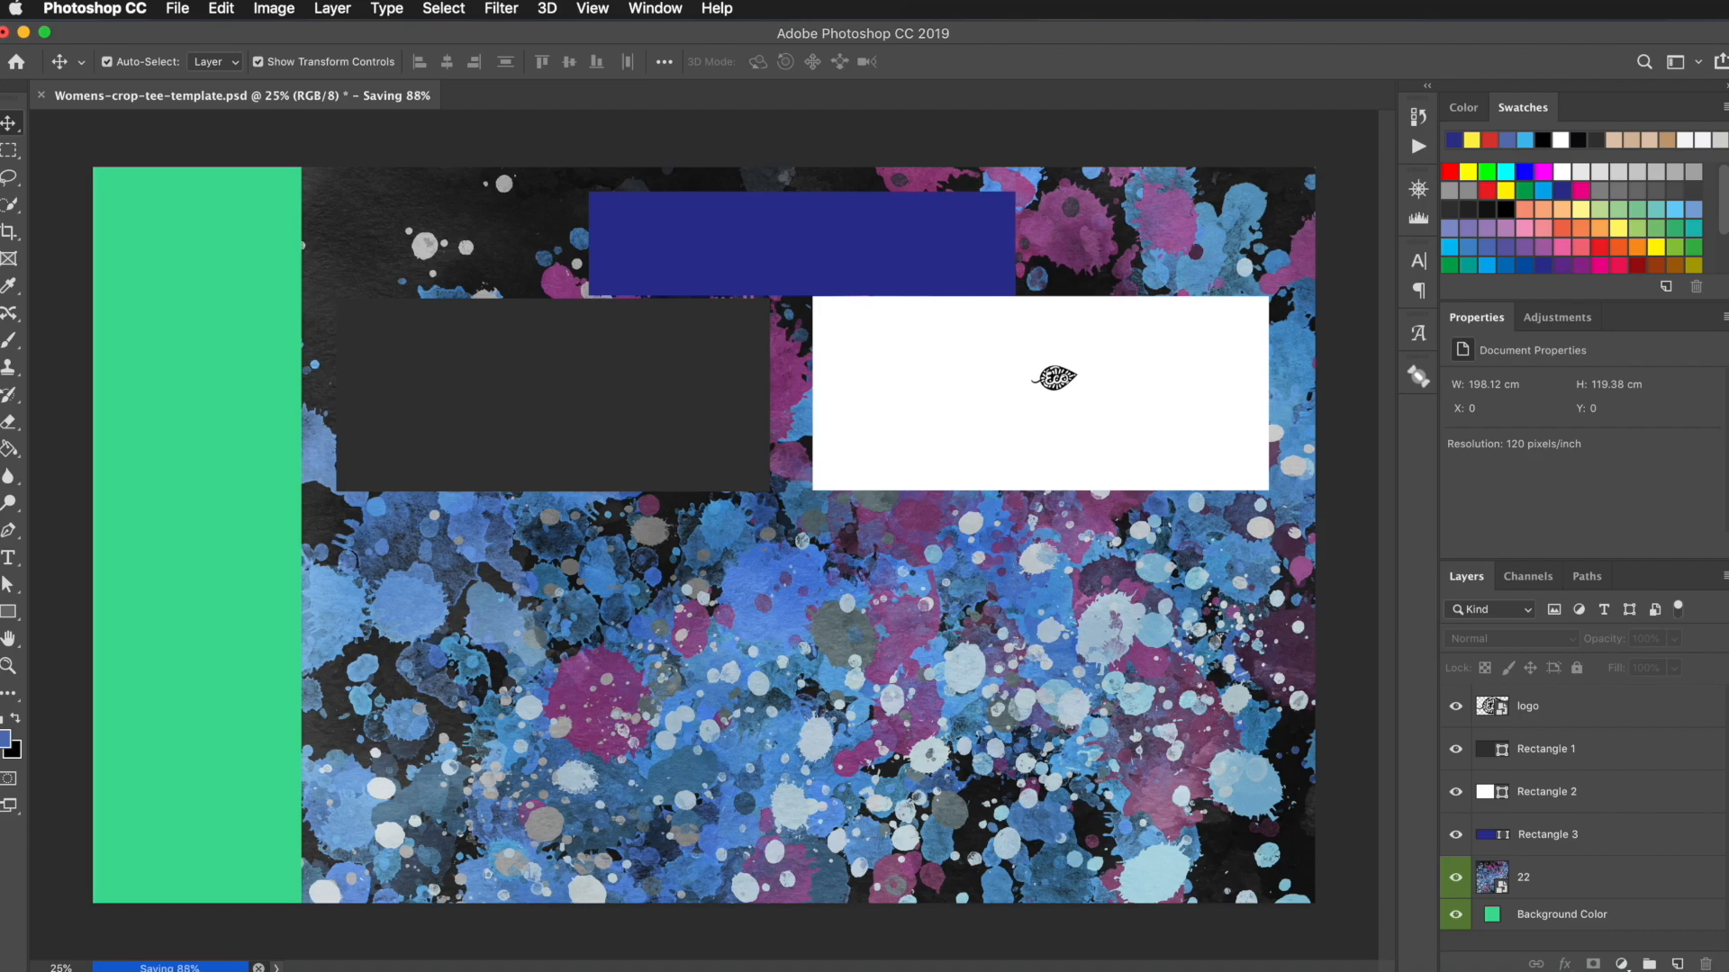
Step: Set the image resolution to 120 pixels/inch
key("super+alt+i")
left_click(1037, 372)
type("120")
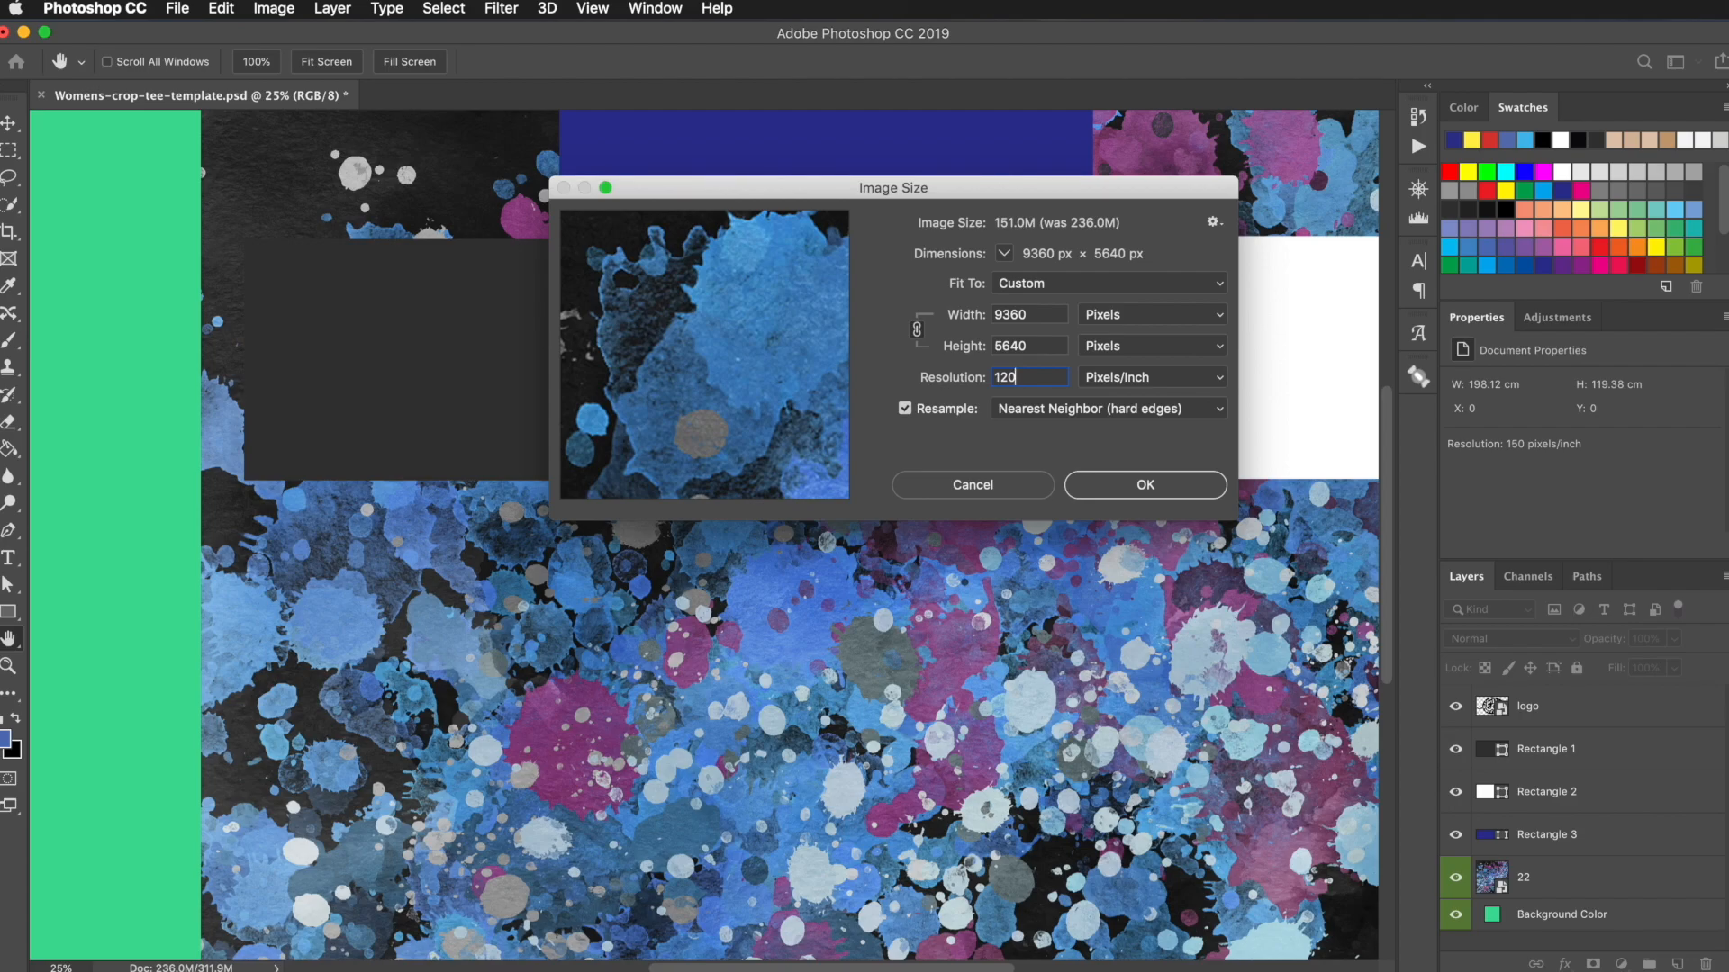
key("Return")
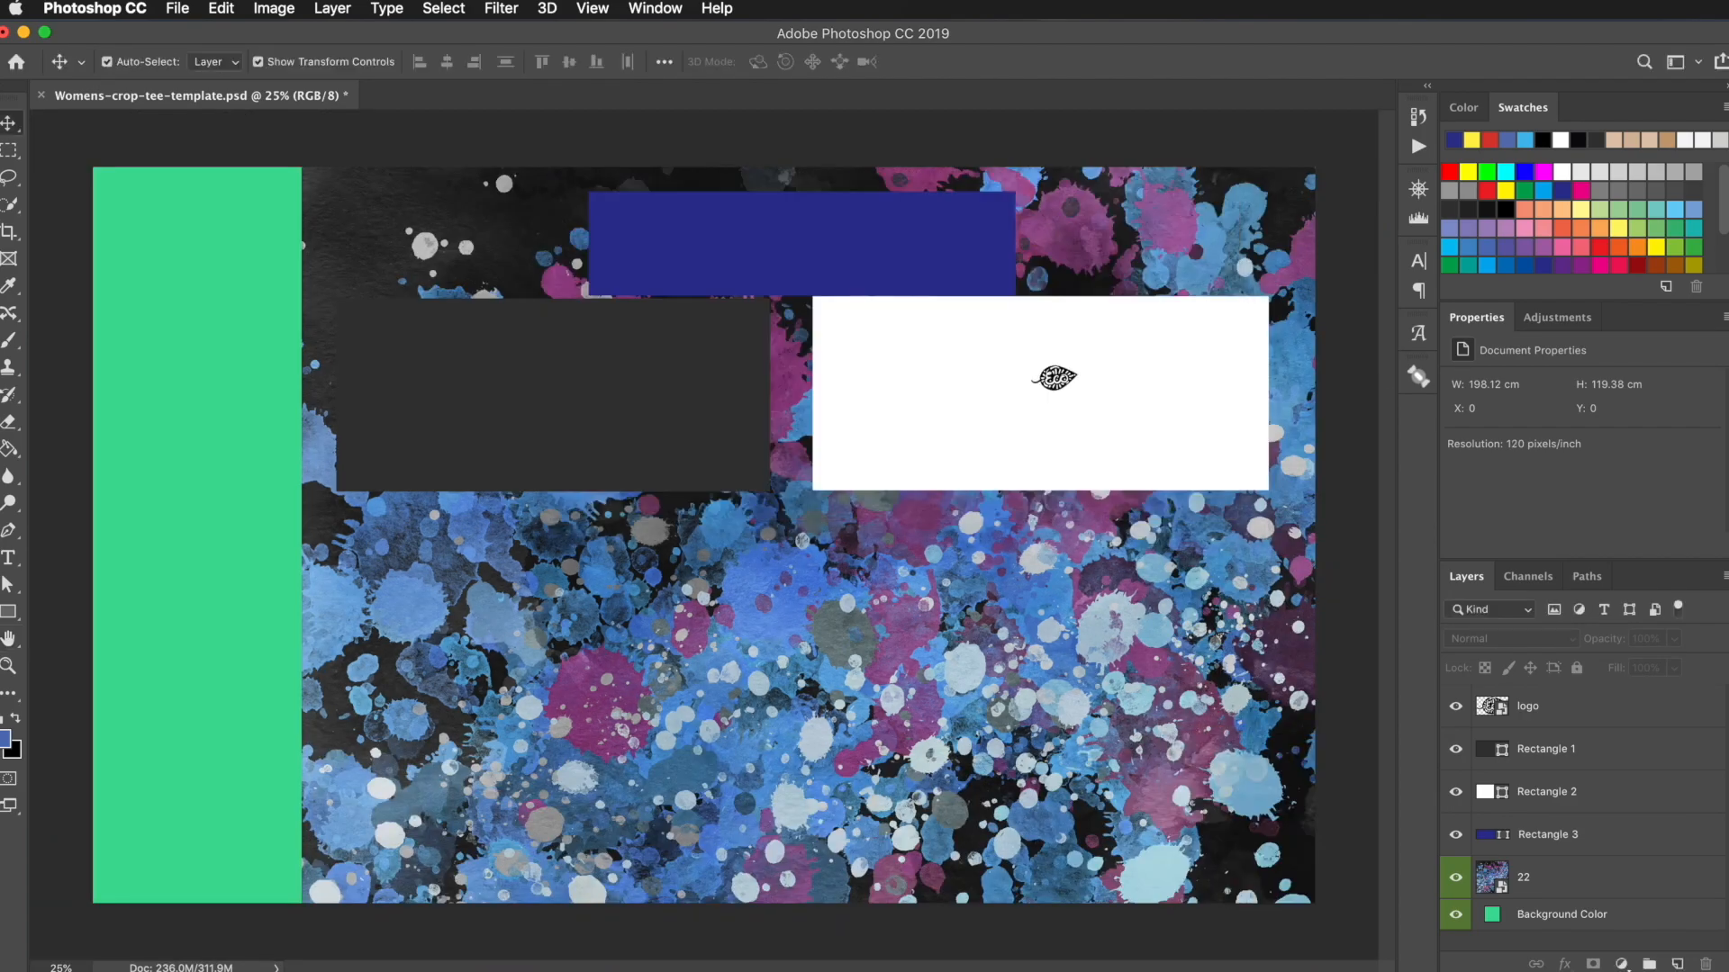
Step: Save the lower-resolution design in Downloads as a PNG named reduced-file, using the large file size (fastest saving) option
left_click(176, 8)
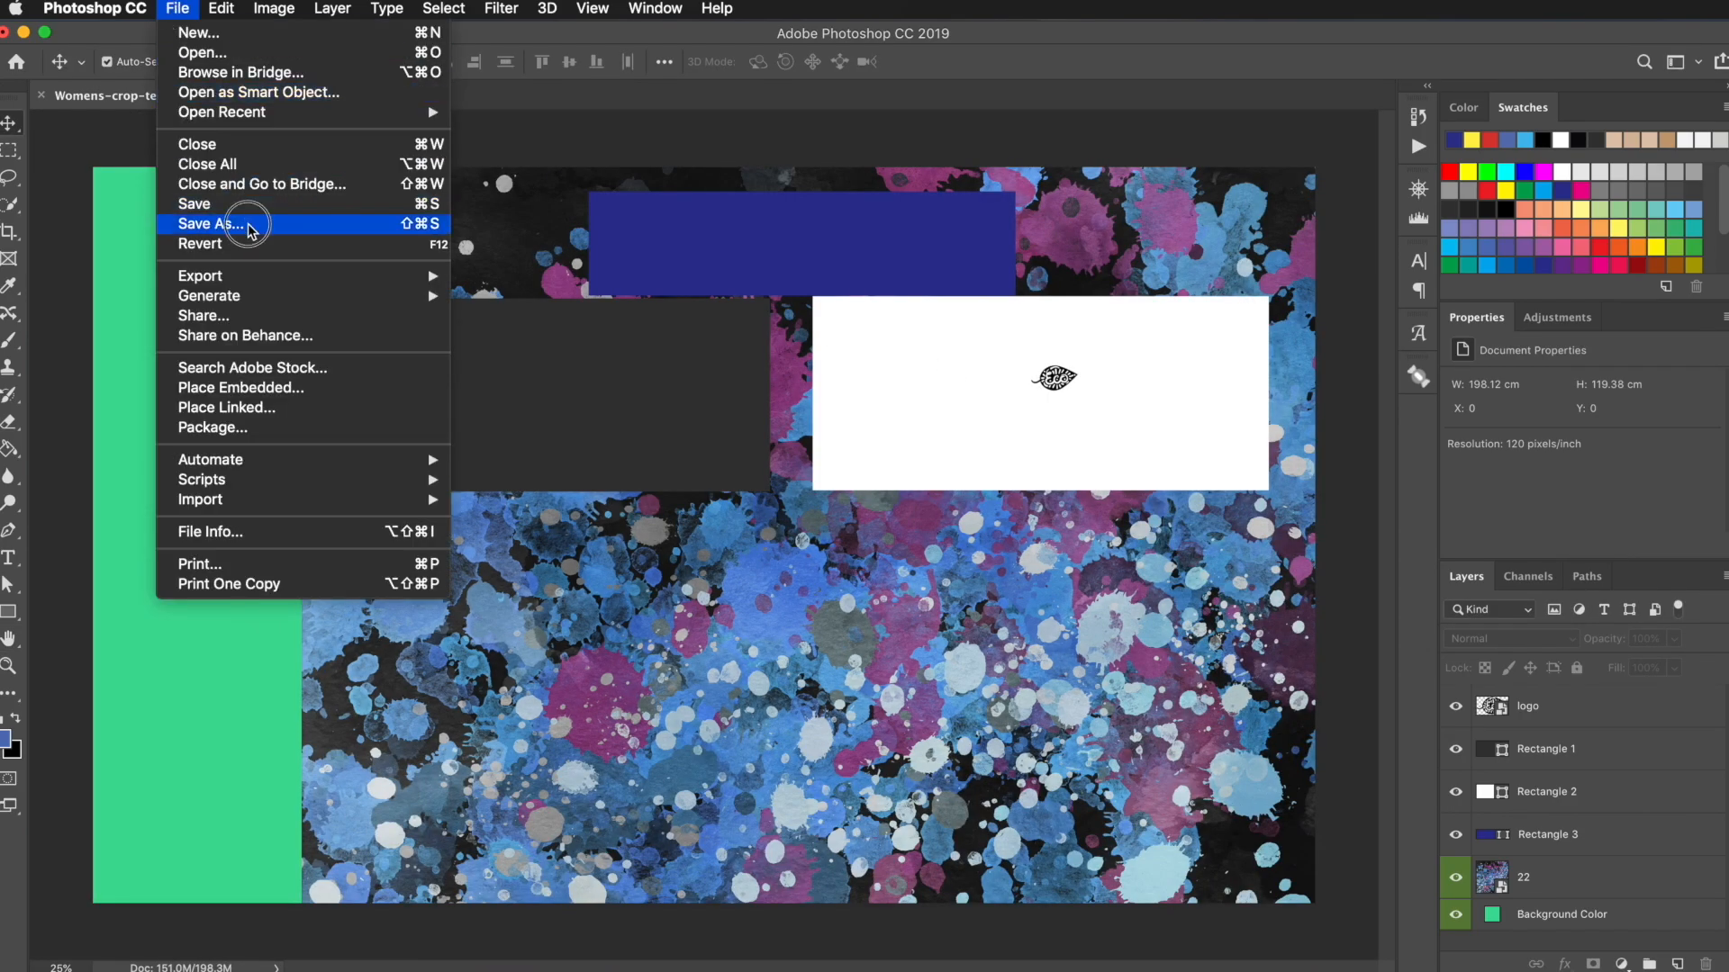
left_click(216, 223)
type("reduced")
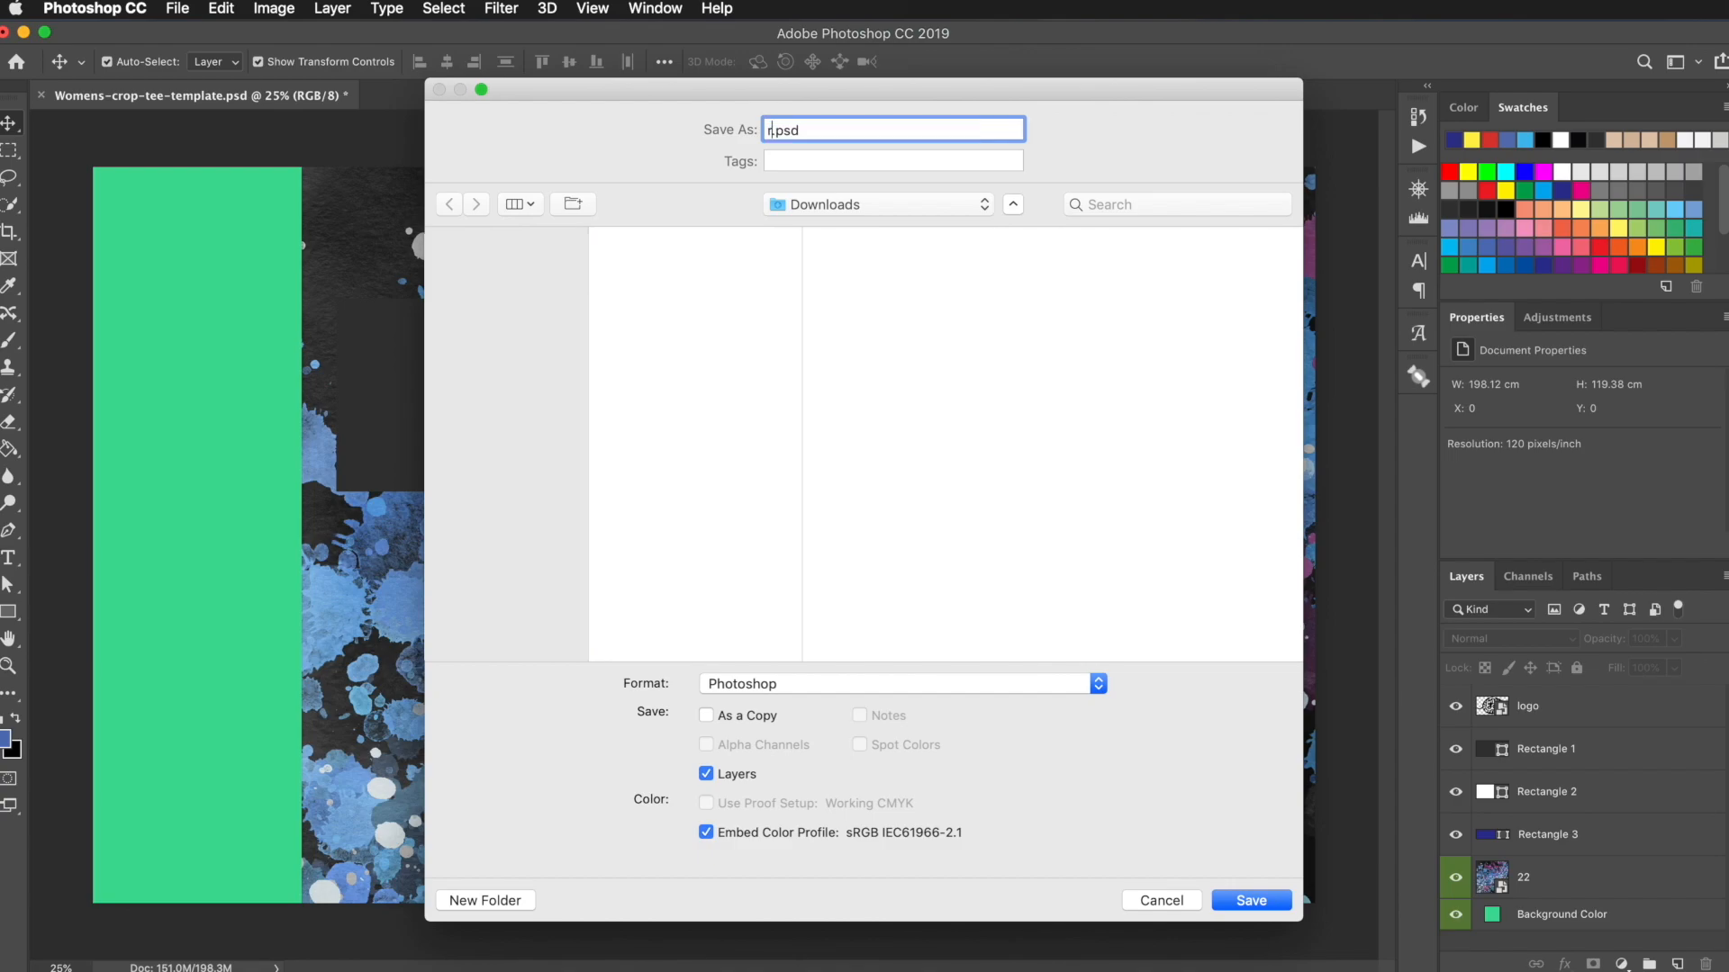
type("-file")
left_click(900, 692)
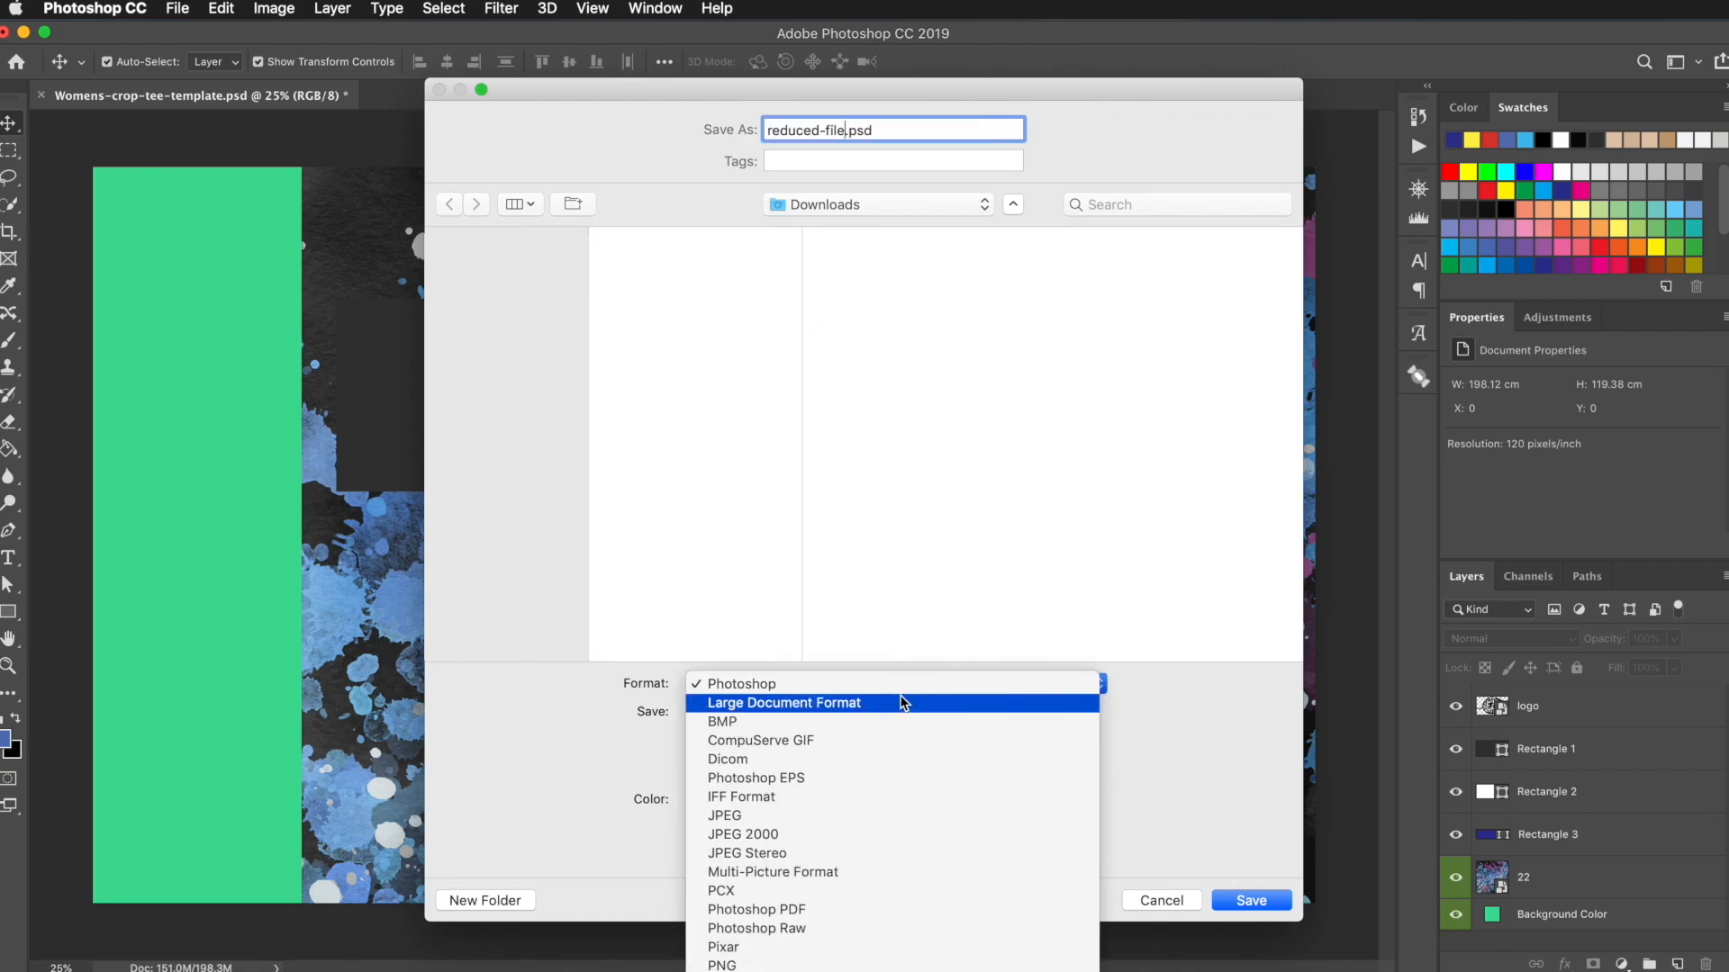
left_click(860, 962)
left_click(1251, 900)
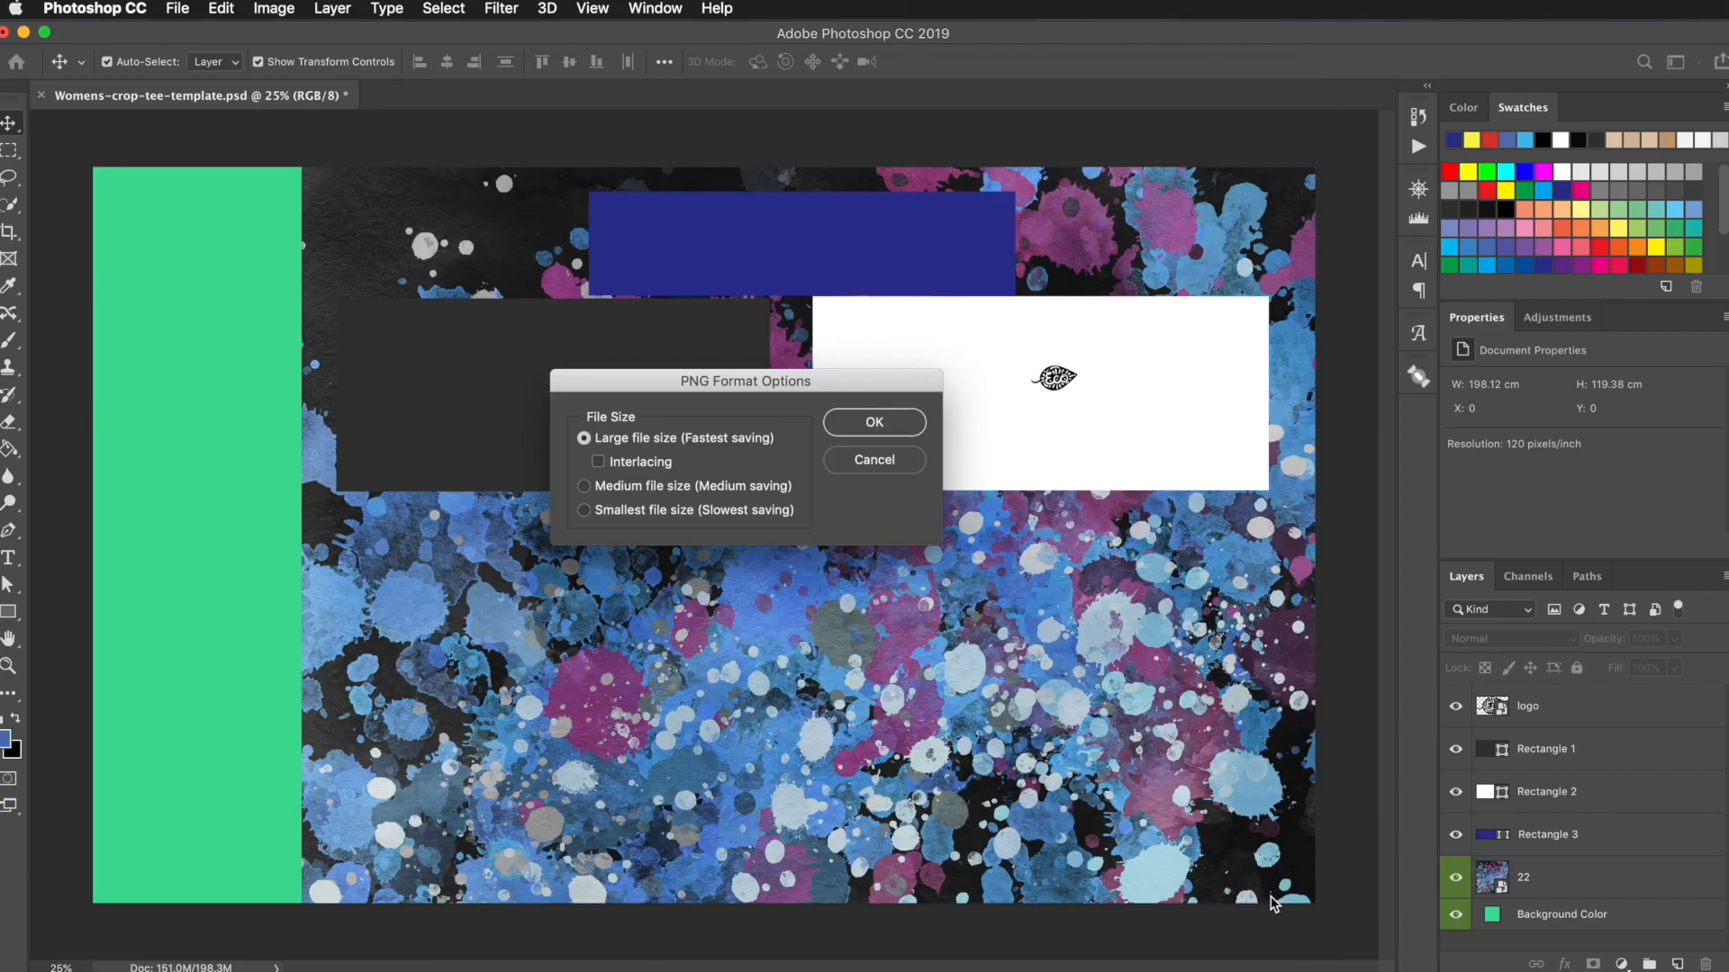
key("Return")
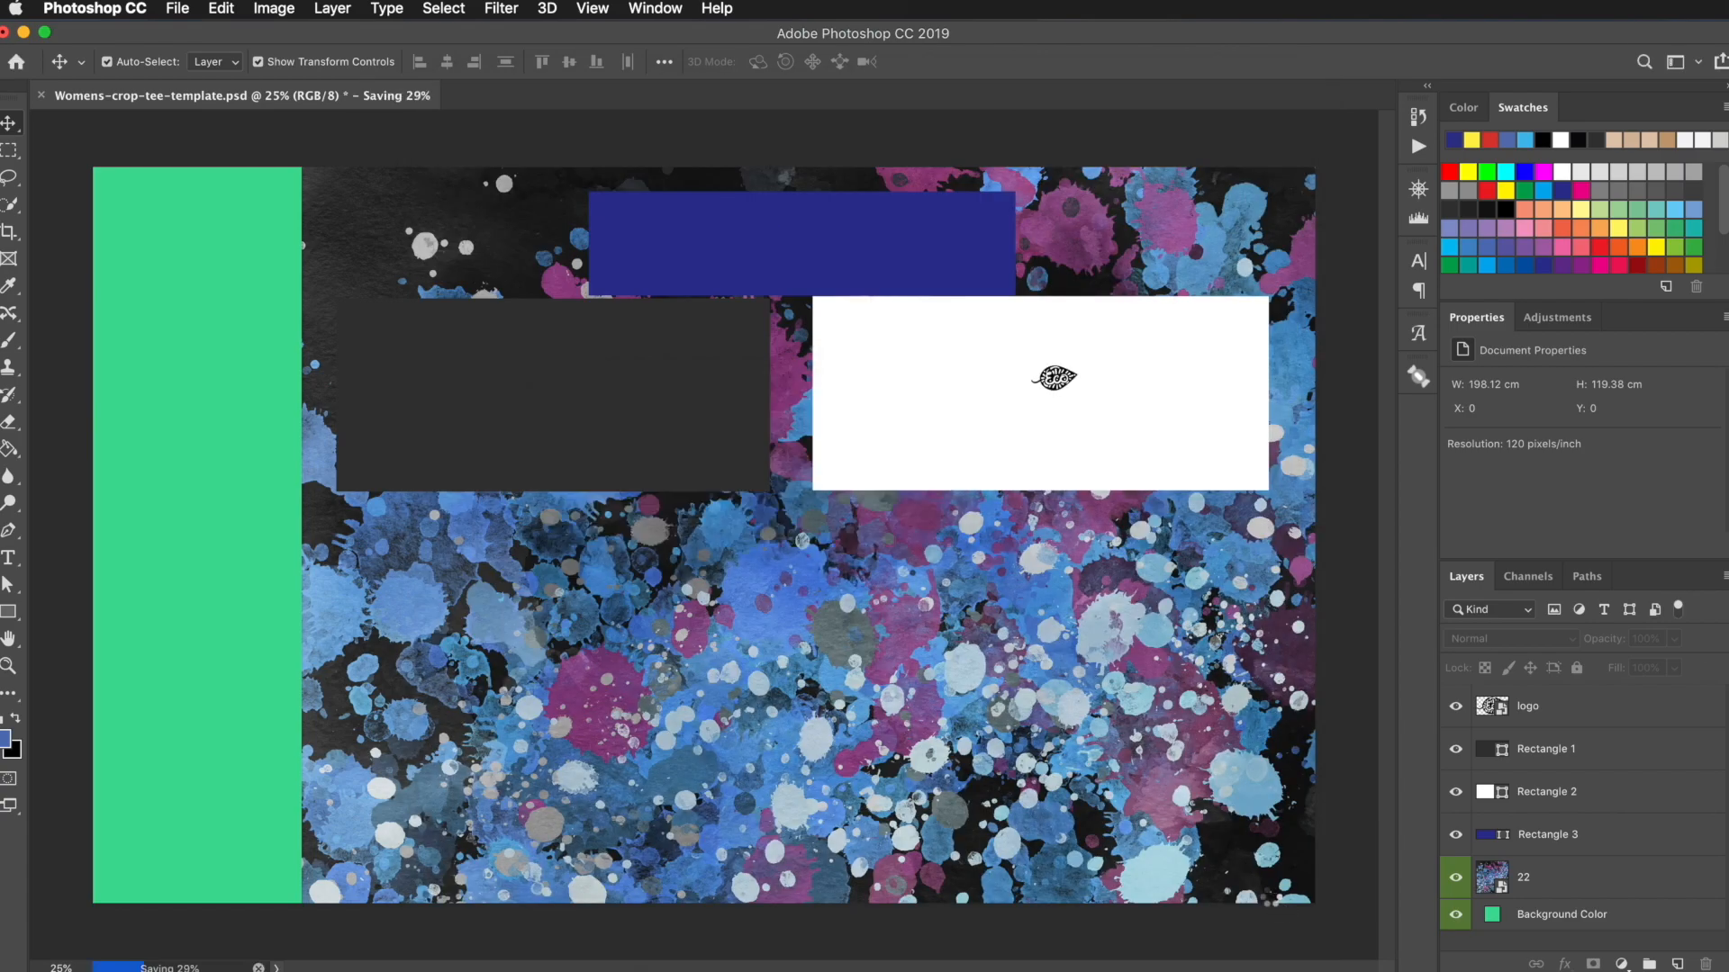